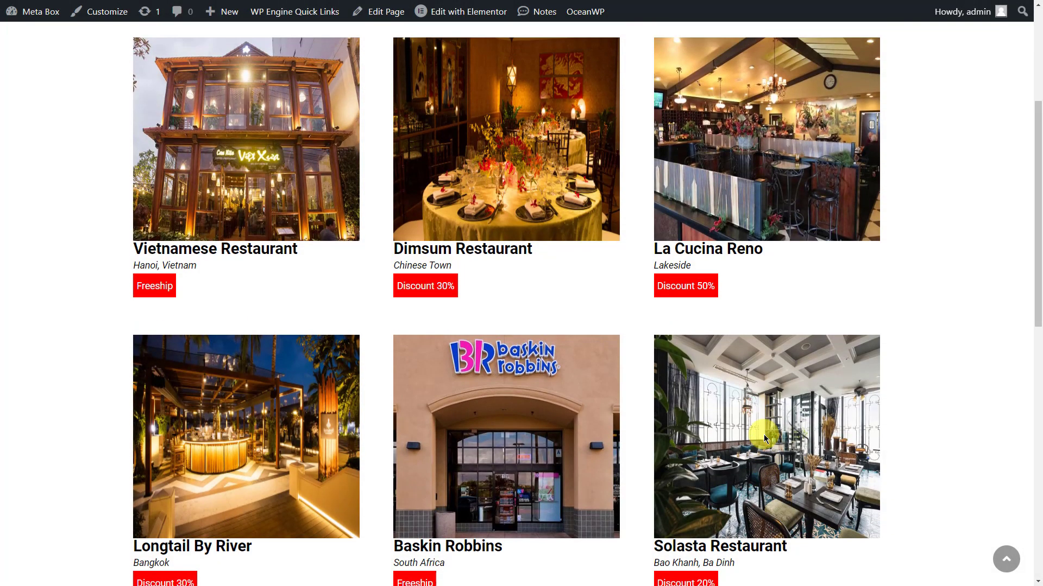
scroll(764, 435, "up", 5)
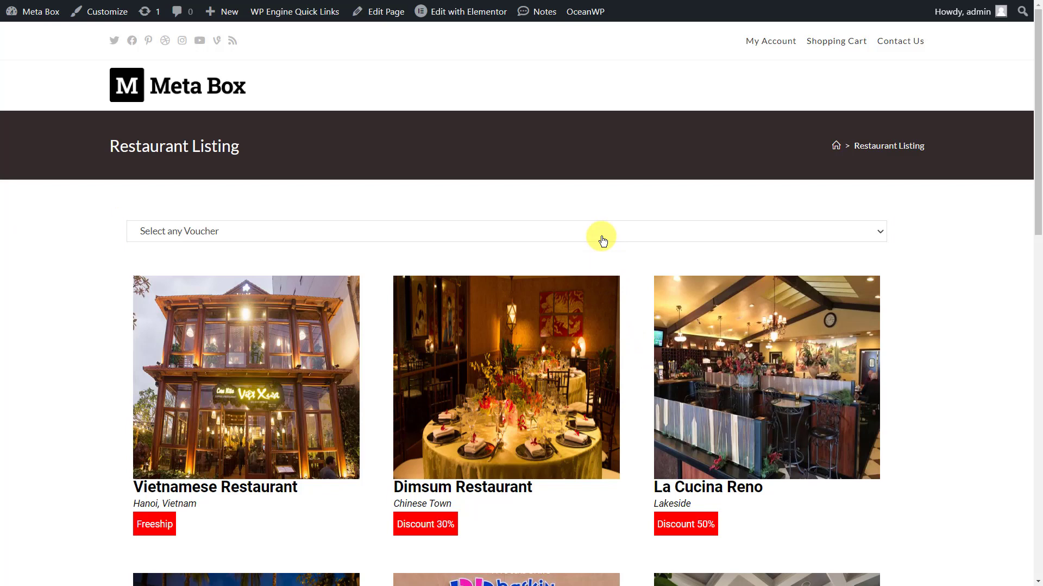
Filter the restaurant listing by the Discount 20% voucher
left_click(602, 241)
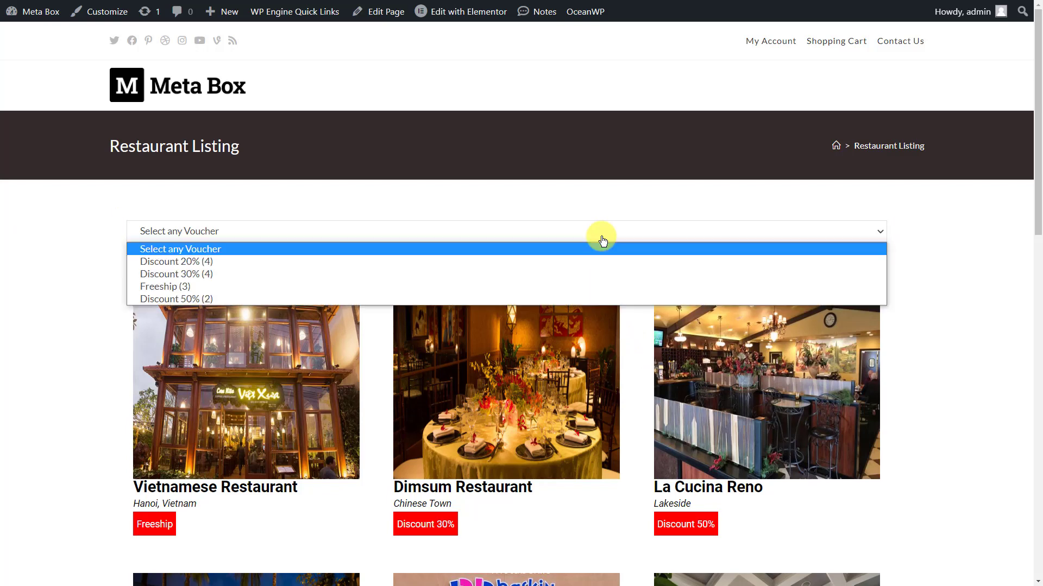
left_click(578, 259)
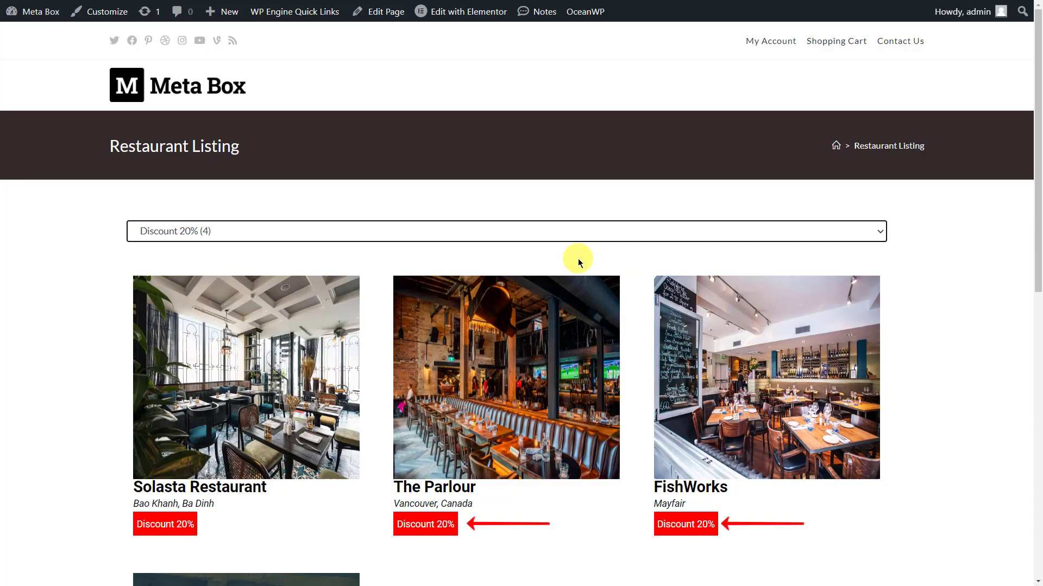
Switch the voucher filter to Discount 30% and review the filtered restaurants
scroll(578, 259, "down", 5)
scroll(577, 259, "up", 2)
scroll(577, 263, "up", 3)
left_click(578, 239)
left_click(575, 272)
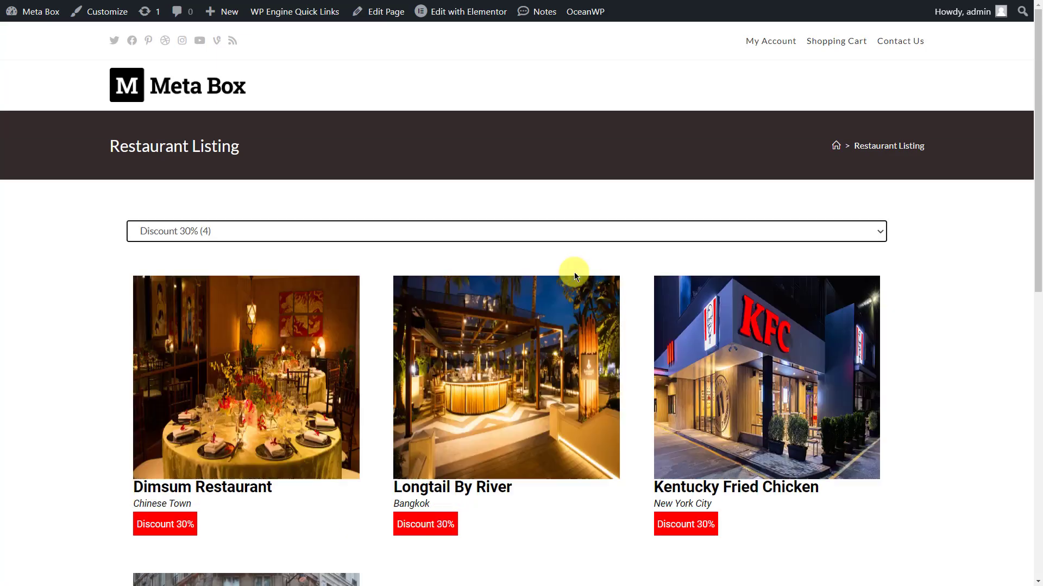
scroll(574, 272, "down", 6)
scroll(574, 272, "up", 6)
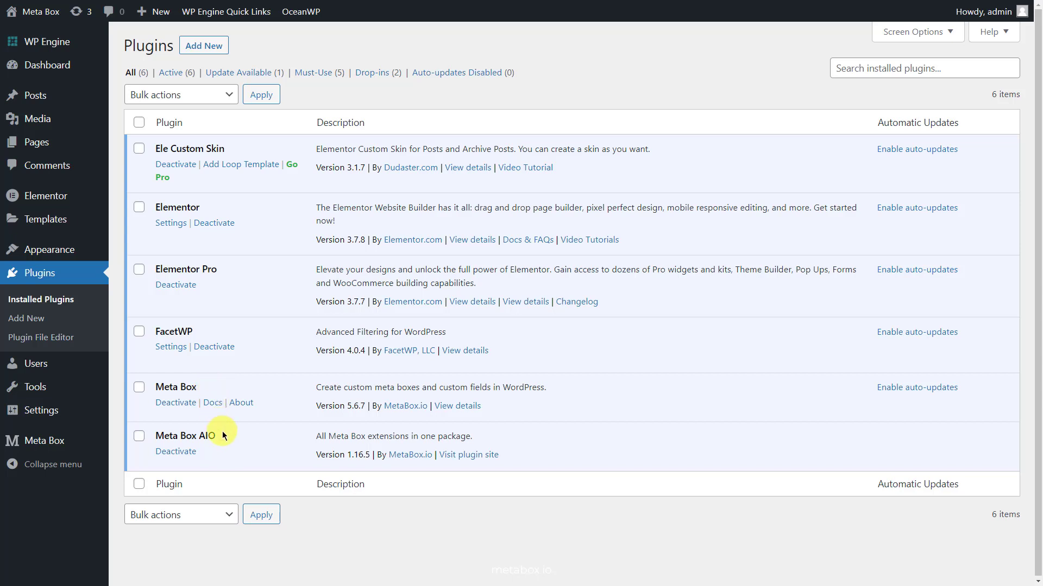
Browse the Meta Box Extensions page to see which MB extensions are enabled
mouse_move(103, 443)
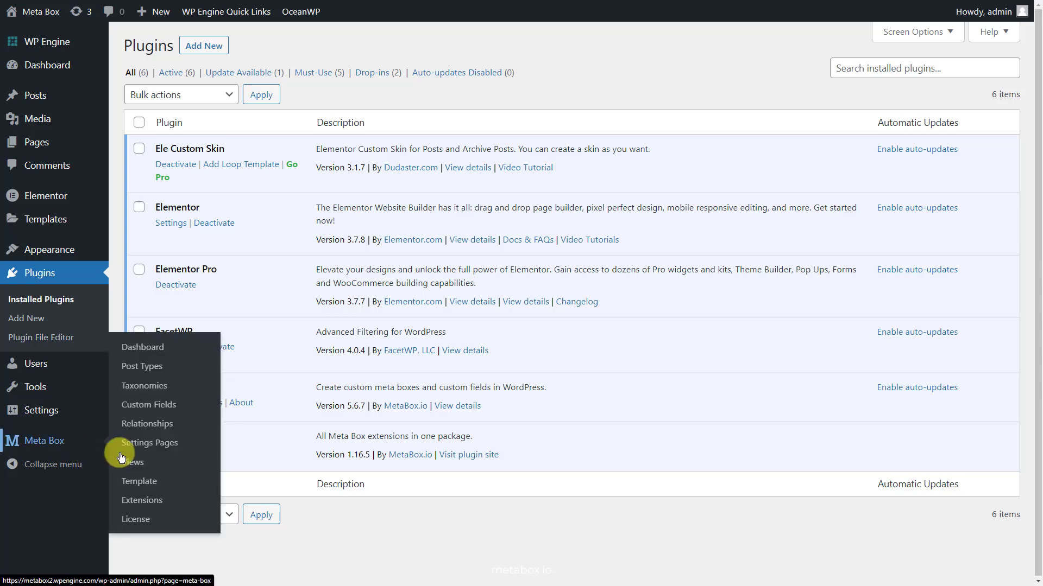
left_click(196, 506)
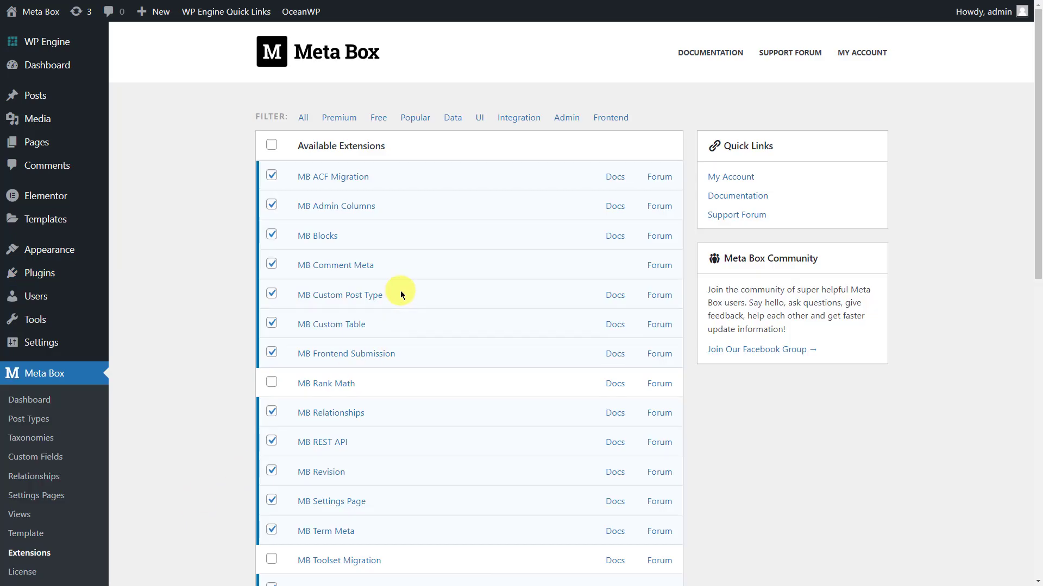
scroll(401, 291, "down", 6)
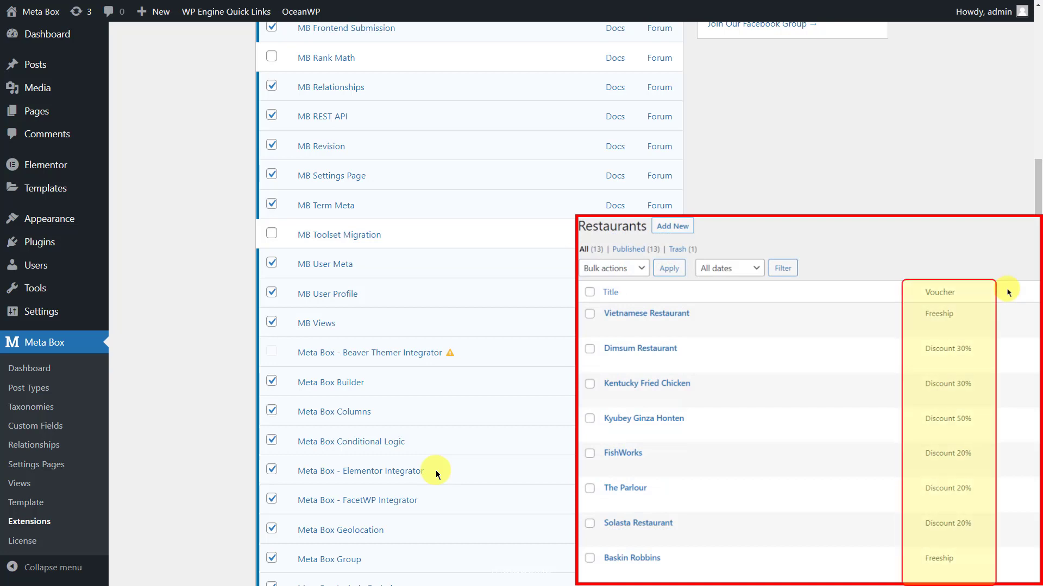
scroll(435, 472, "up", 5)
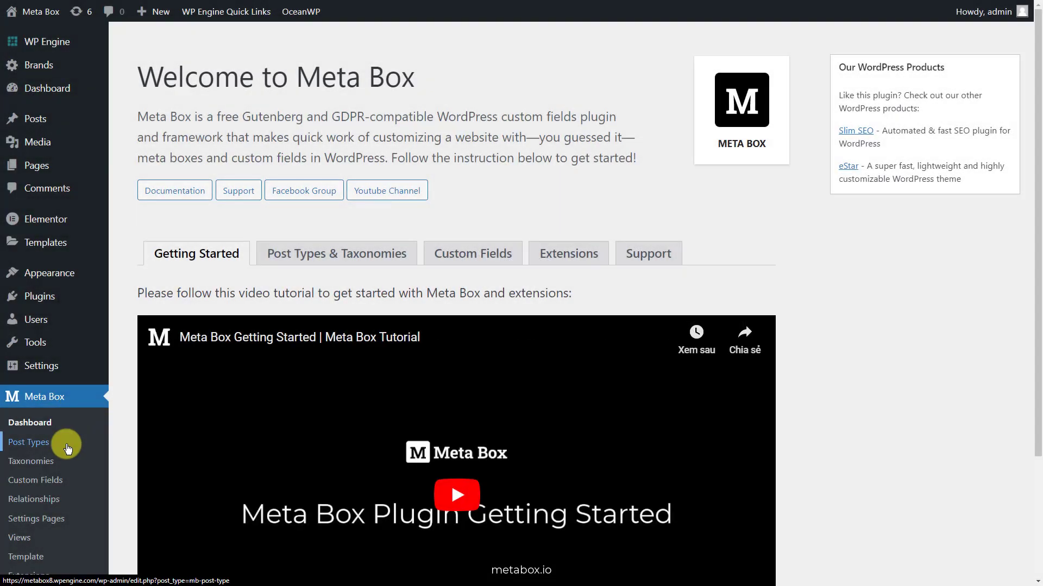
Publish a new Meta Box post type with plural name 'Restaurants' and singular name 'Restaurant'
left_click(67, 448)
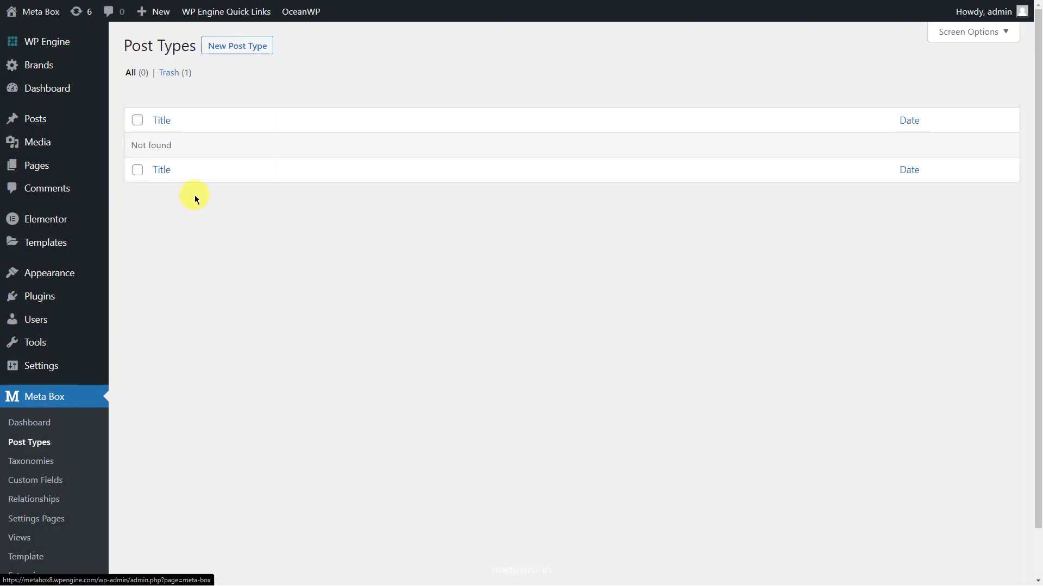
left_click(237, 51)
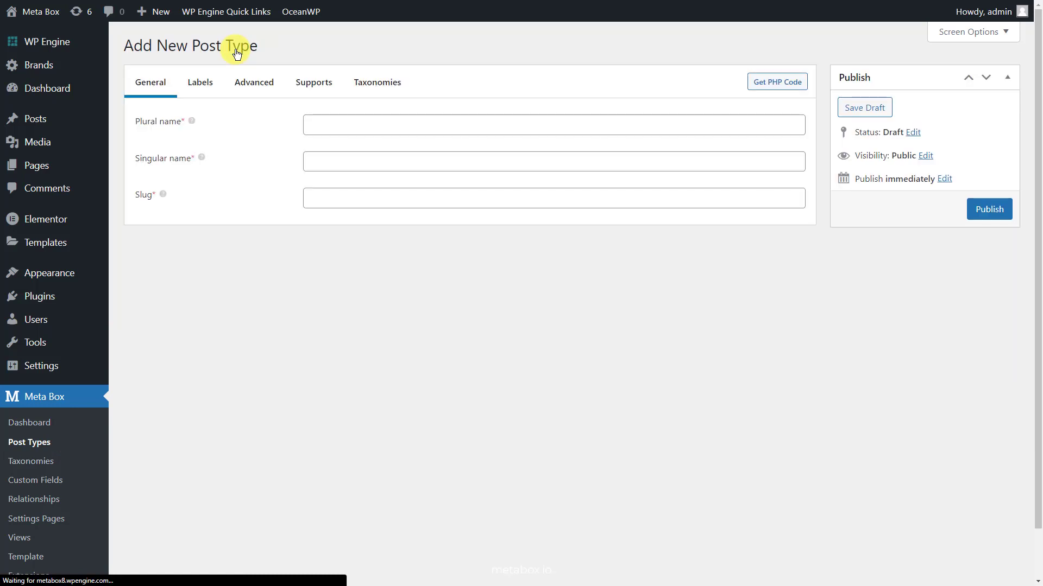
left_click(519, 125)
type("Restaurants")
left_click(528, 161)
type("Restaurant")
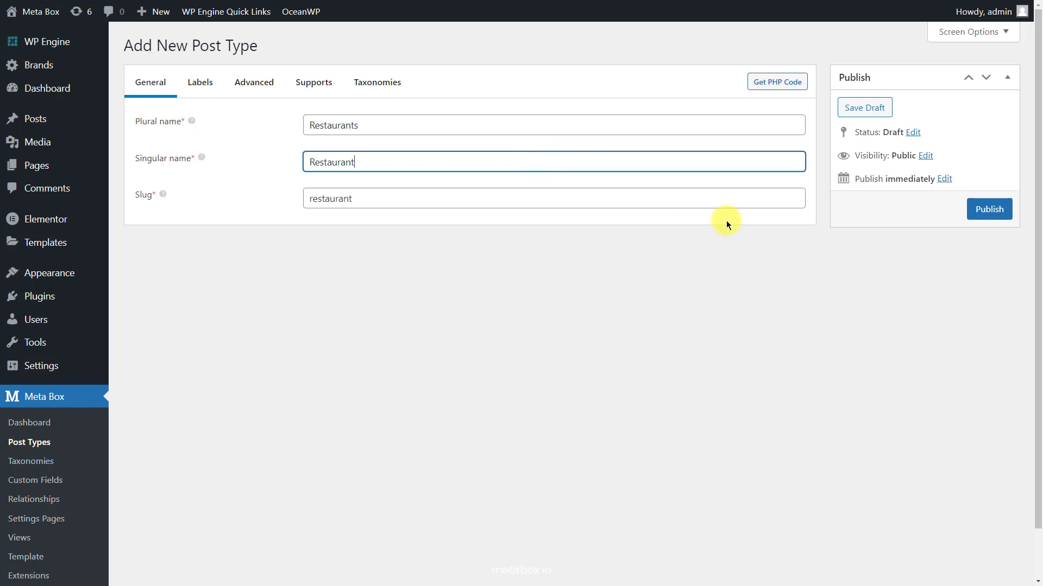
left_click(969, 211)
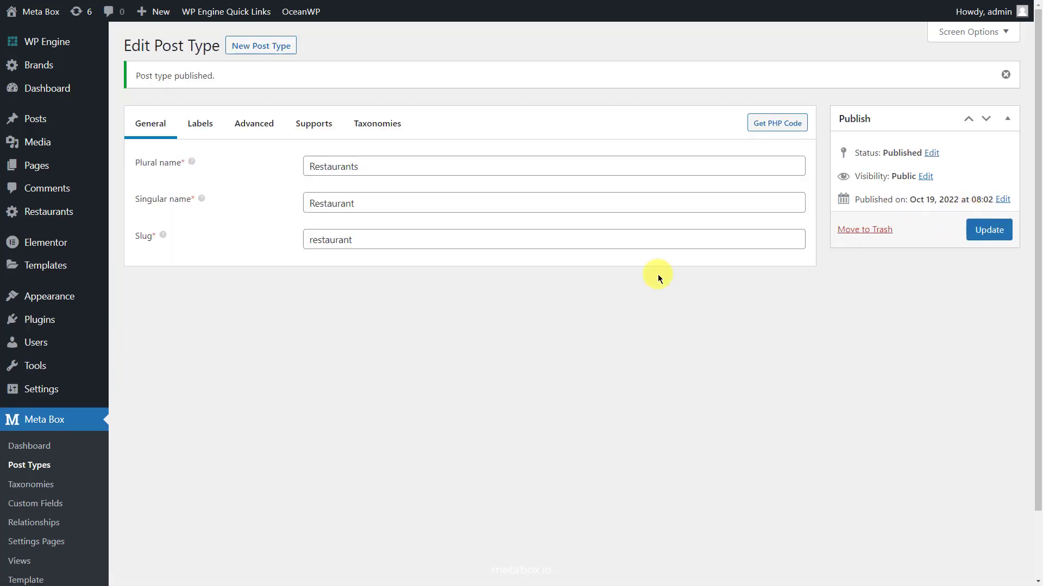
mouse_move(82, 215)
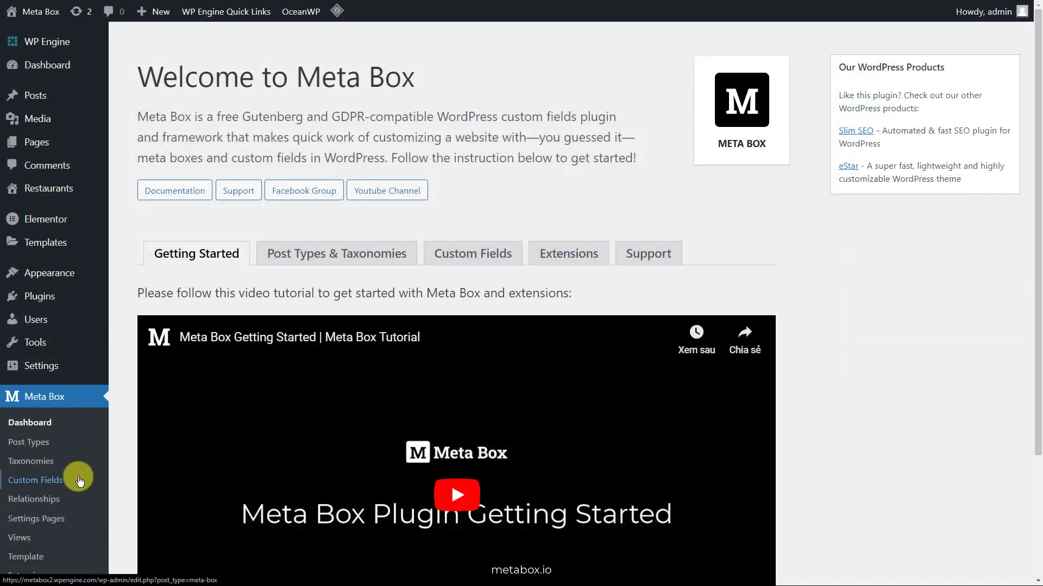
Start a 'Restaurant Information' field group with a Text field labelled Address, ID address
left_click(80, 482)
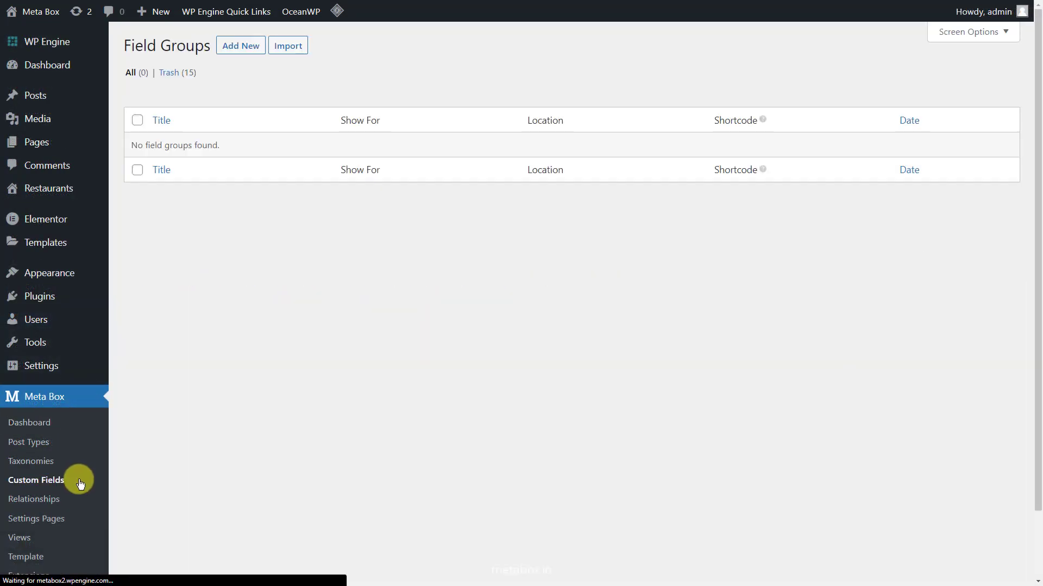
left_click(220, 50)
type("Restaurant Information")
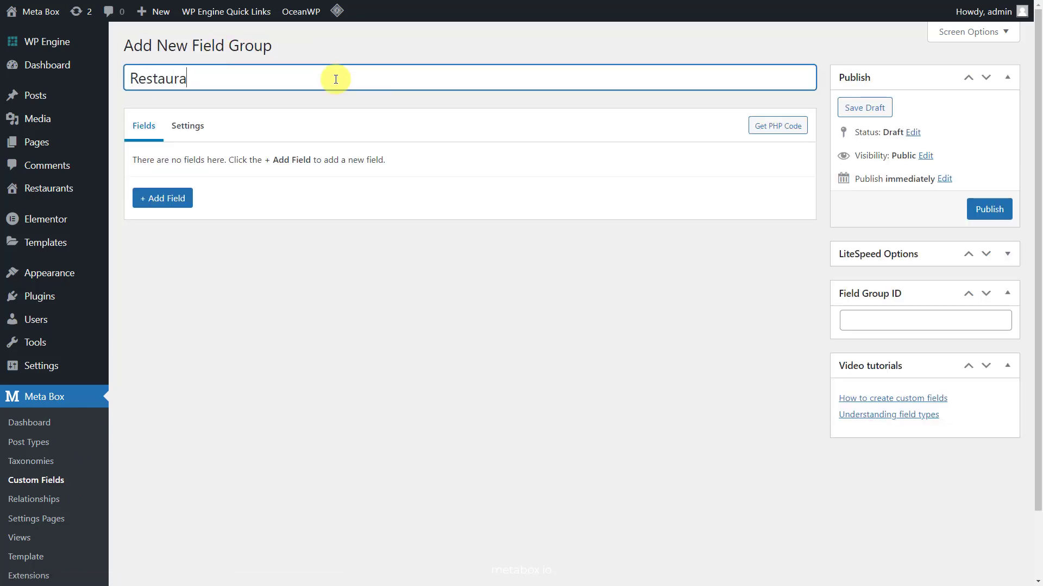
left_click(174, 198)
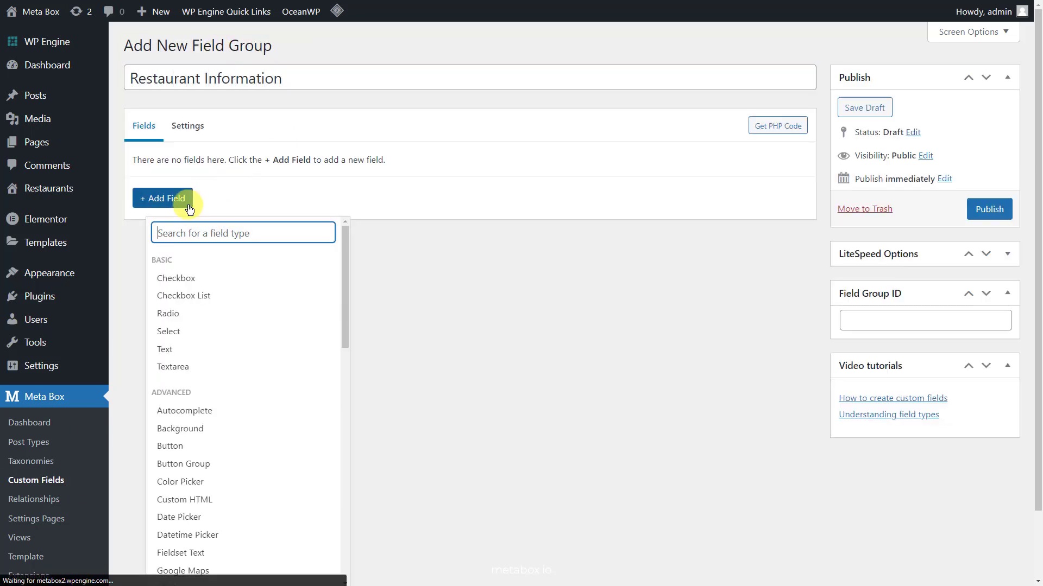
type("text")
left_click(207, 279)
left_click(286, 158)
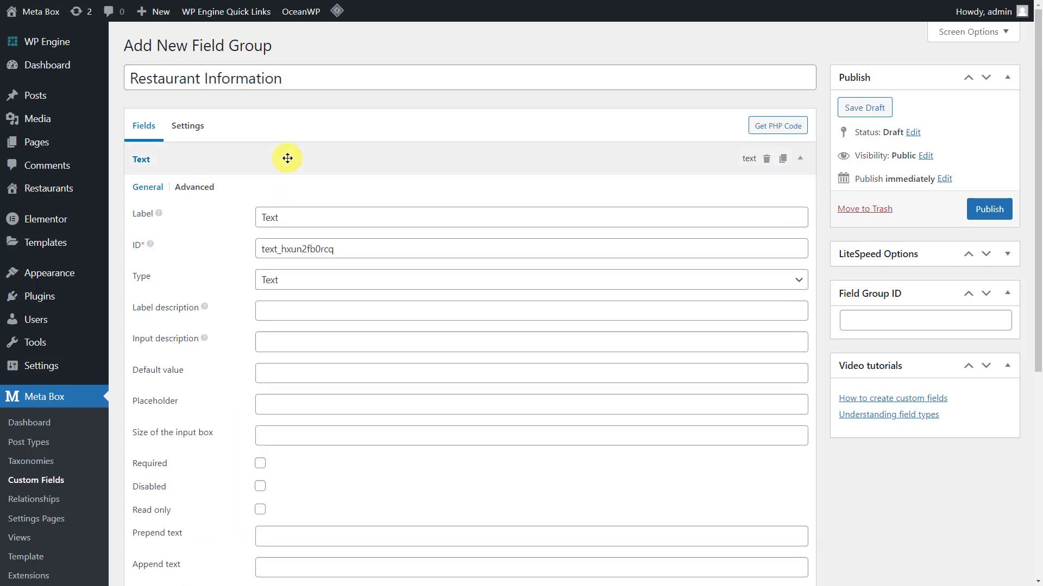
double_click(372, 218)
type("Address")
double_click(380, 249)
type("address")
left_click(341, 160)
Add a Single Image field labelled Logo with ID logo
left_click(173, 197)
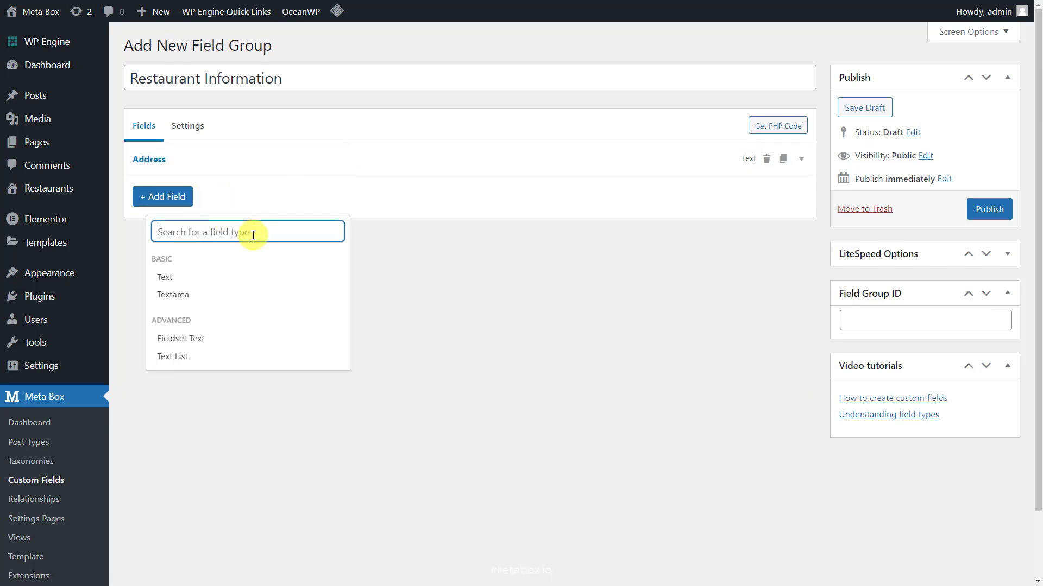
type("single")
left_click(256, 275)
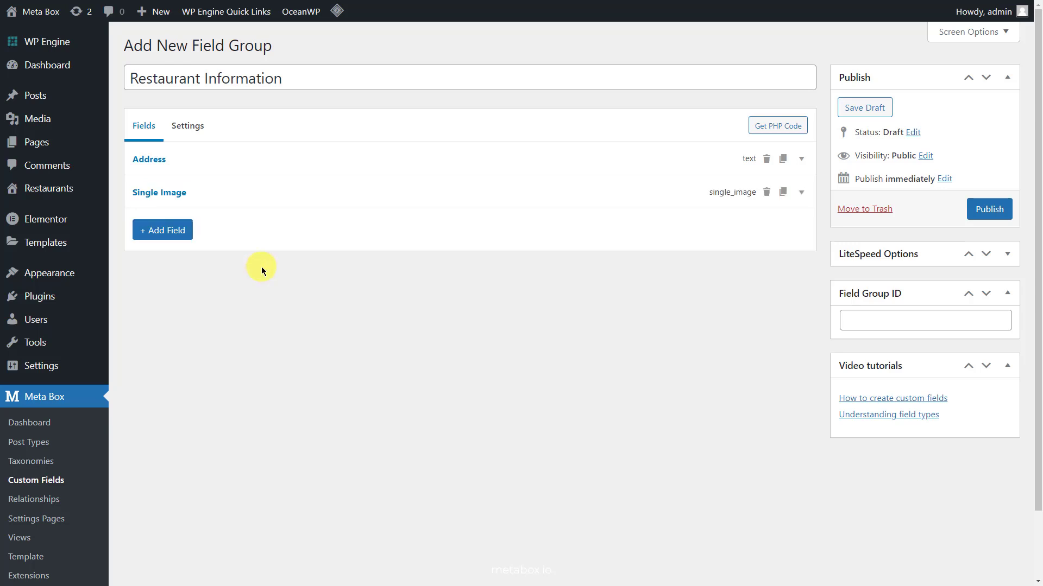
left_click(277, 194)
left_click(354, 252)
key("ctrl+a")
type("Logo")
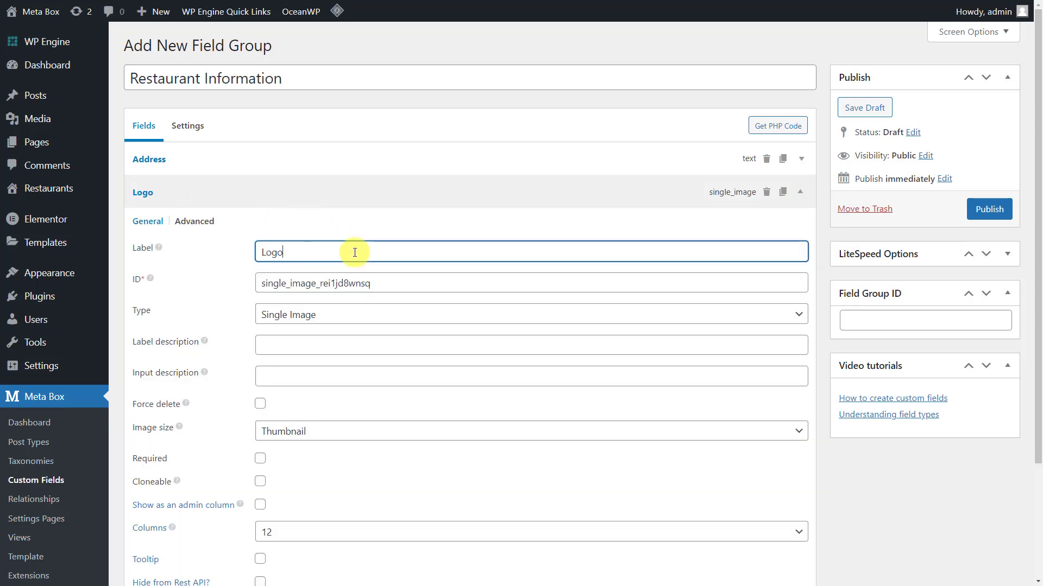
double_click(387, 282)
type("logo")
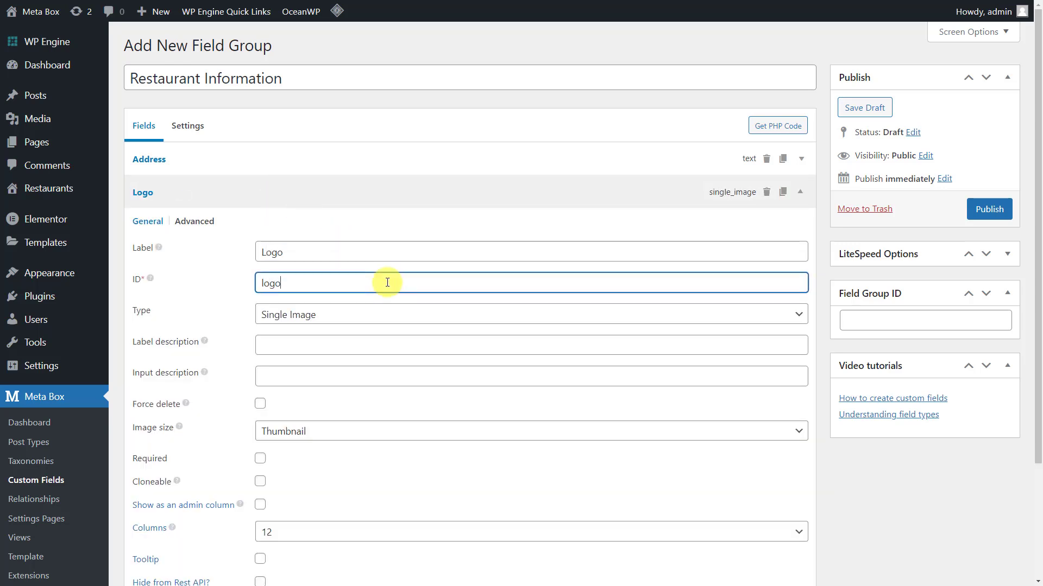
left_click(337, 185)
Add a Checkbox List field labelled Voucher, ID voucher, with the four voucher choices pasted in
left_click(185, 230)
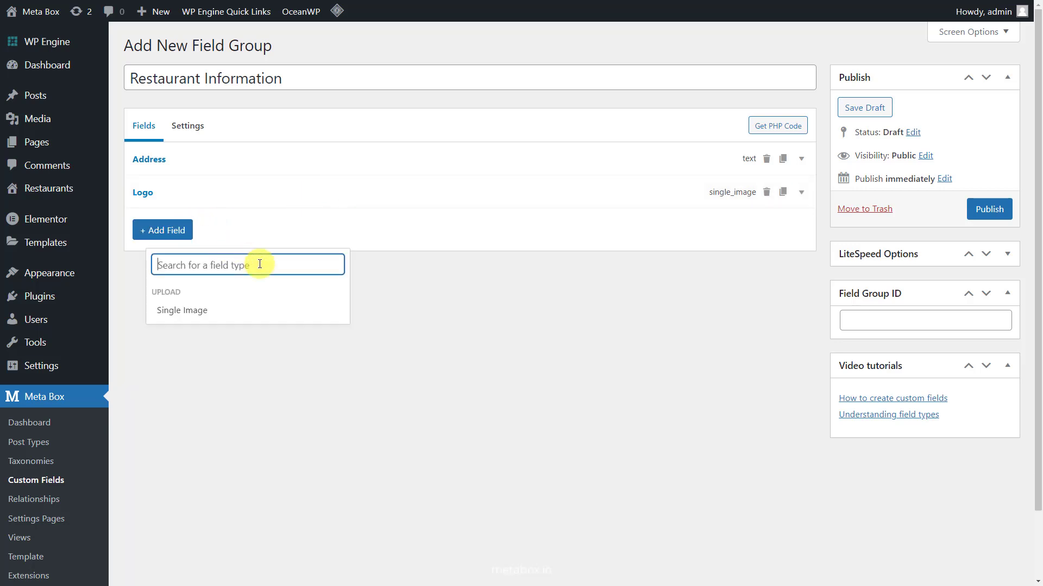
type("Check")
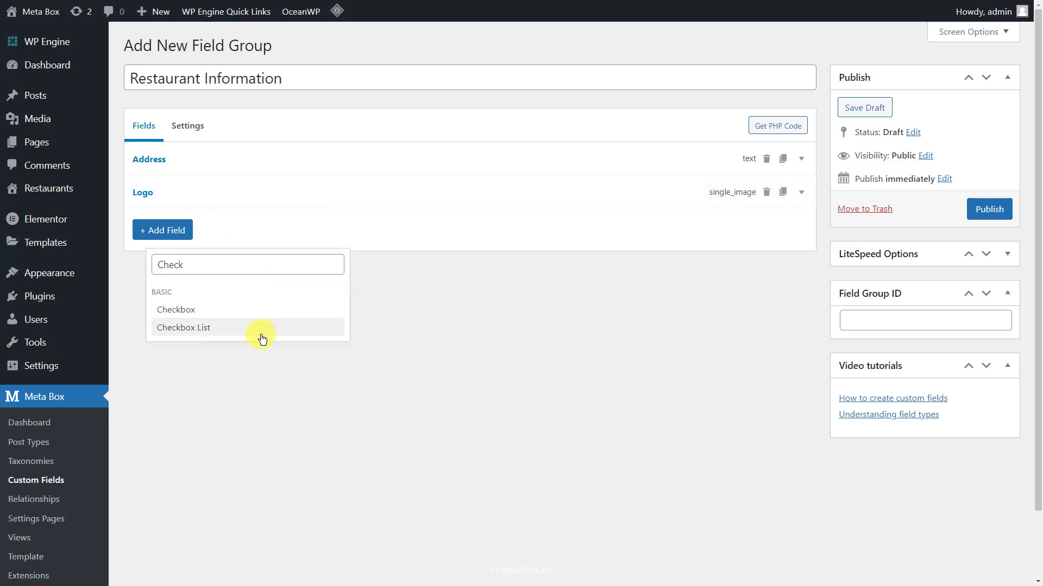
left_click(261, 334)
left_click(279, 231)
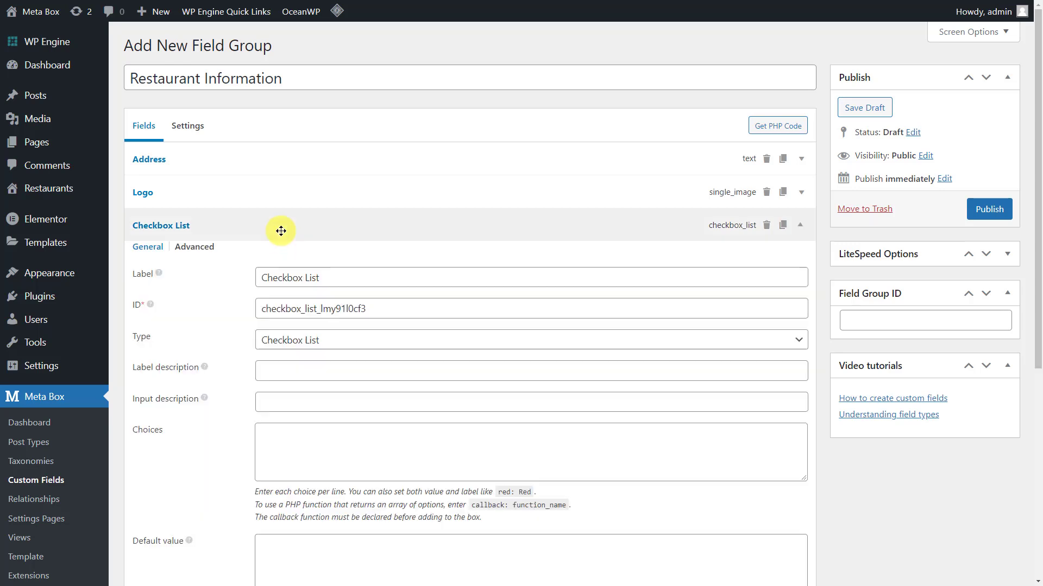
left_click(356, 279)
key("ctrl+a")
type("Voucher")
left_click(389, 317)
key("ctrl+a")
type("voucher")
left_click(486, 452)
type("freeship: Freeship discount20%: Discount 20% discount30%: Discount 30% discount50%: Discount 50%")
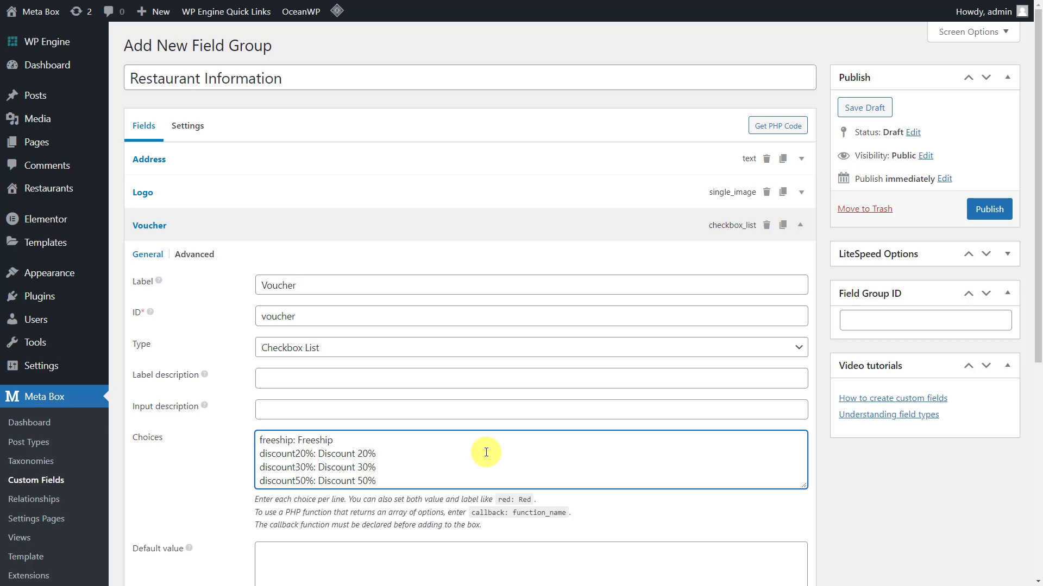
Show the Voucher field as an admin column titled 'Vouche' and bring up the group settings
scroll(486, 452, "down", 4)
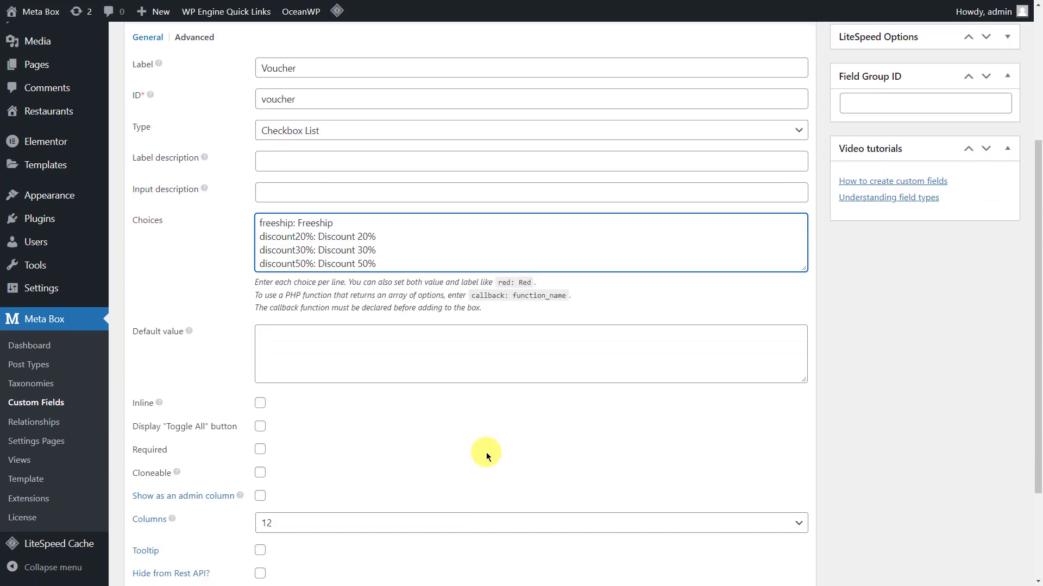
left_click(260, 496)
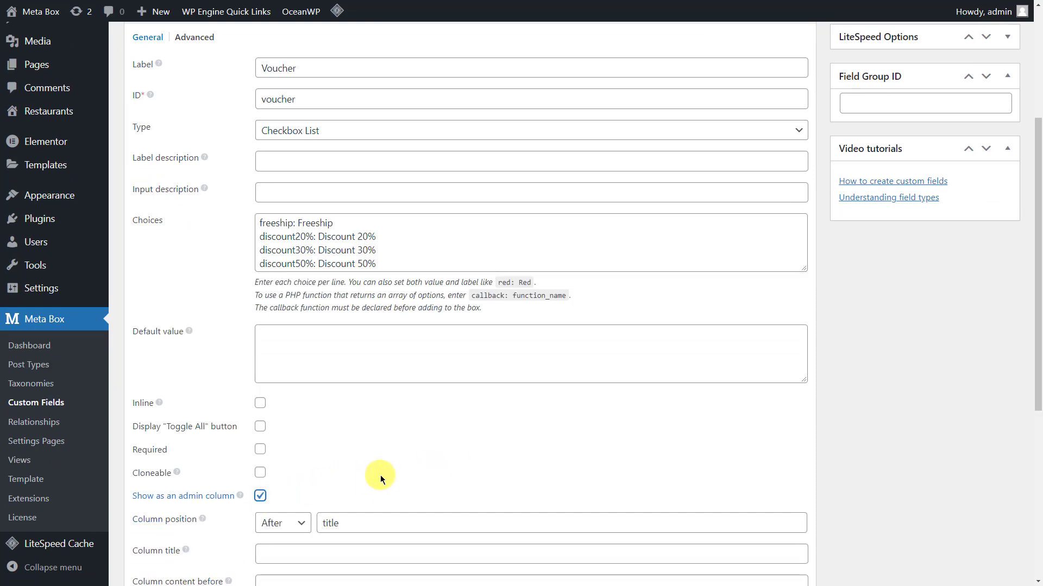
scroll(381, 413, "down", 4)
left_click(397, 337)
type("Voucher")
scroll(396, 338, "up", 5)
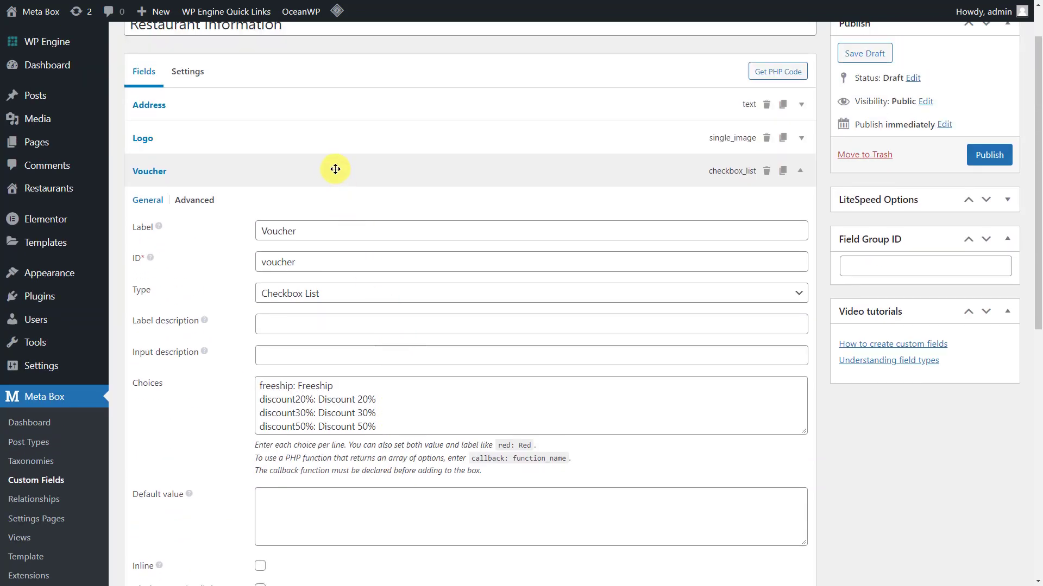
left_click(335, 169)
left_click(199, 133)
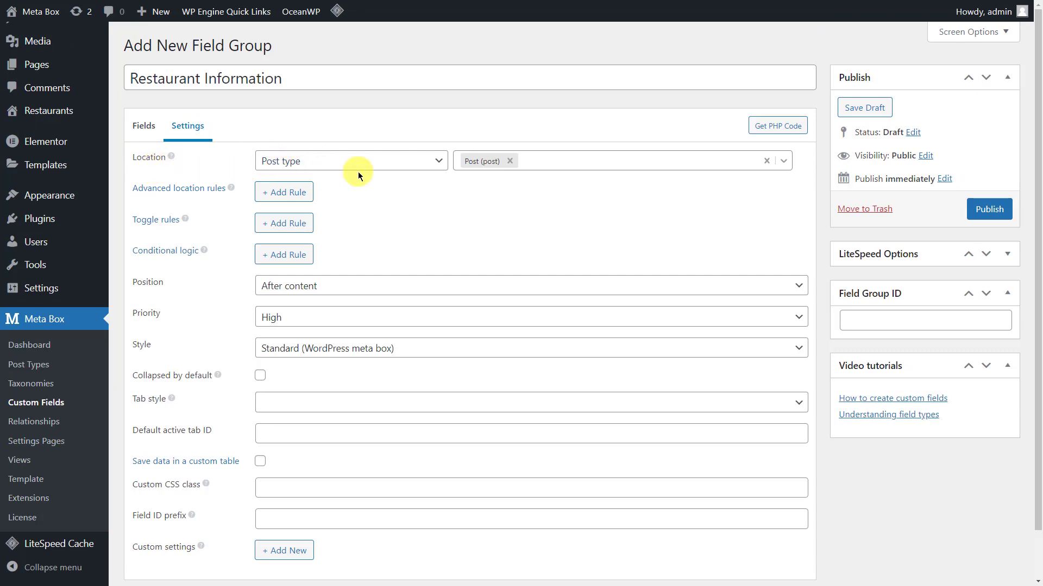
Replace Post with Restaurant as the field group's location post type and publish the group
left_click(510, 160)
left_click(510, 161)
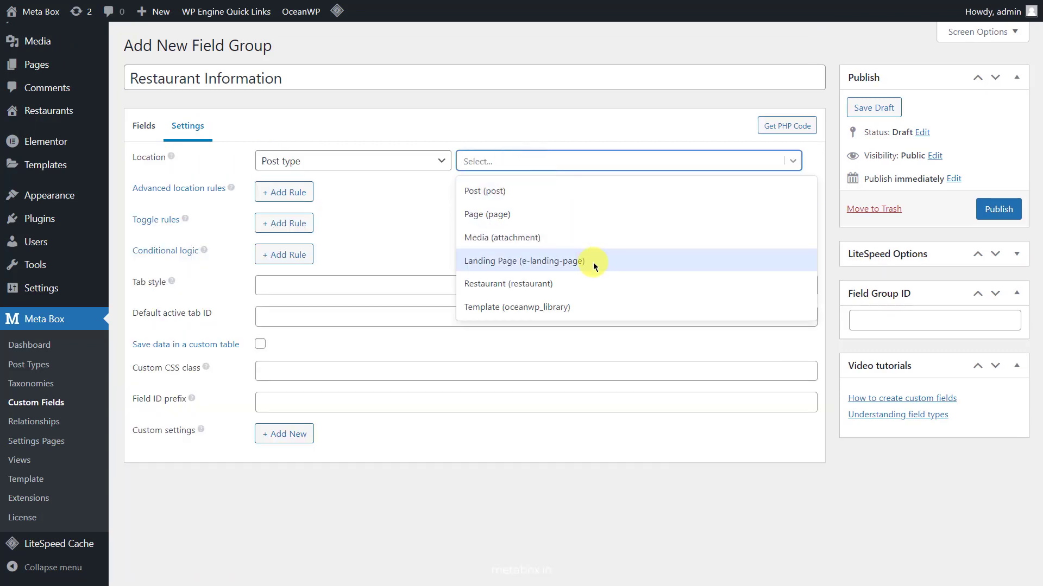
left_click(598, 284)
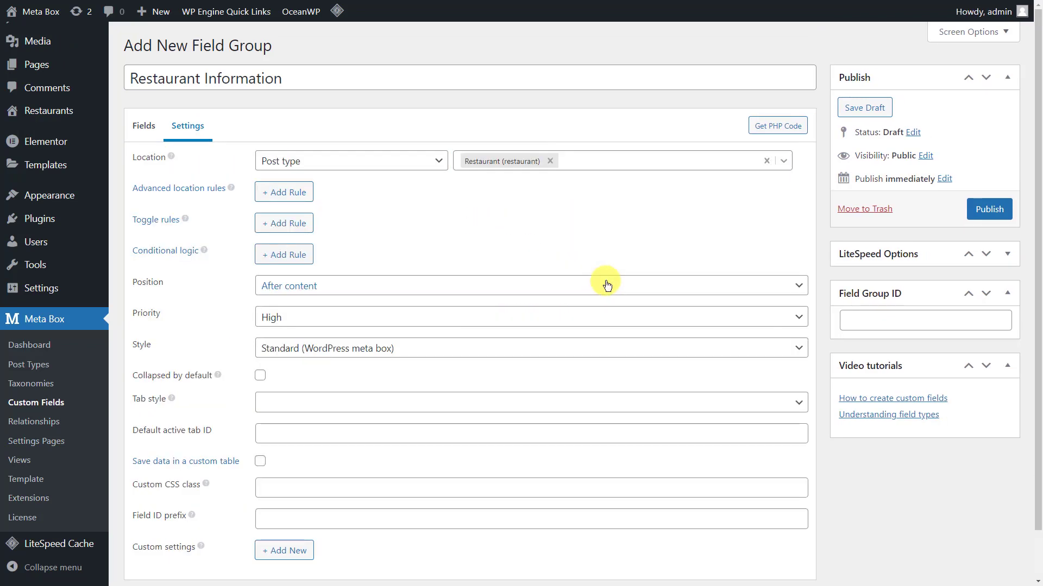
left_click(972, 212)
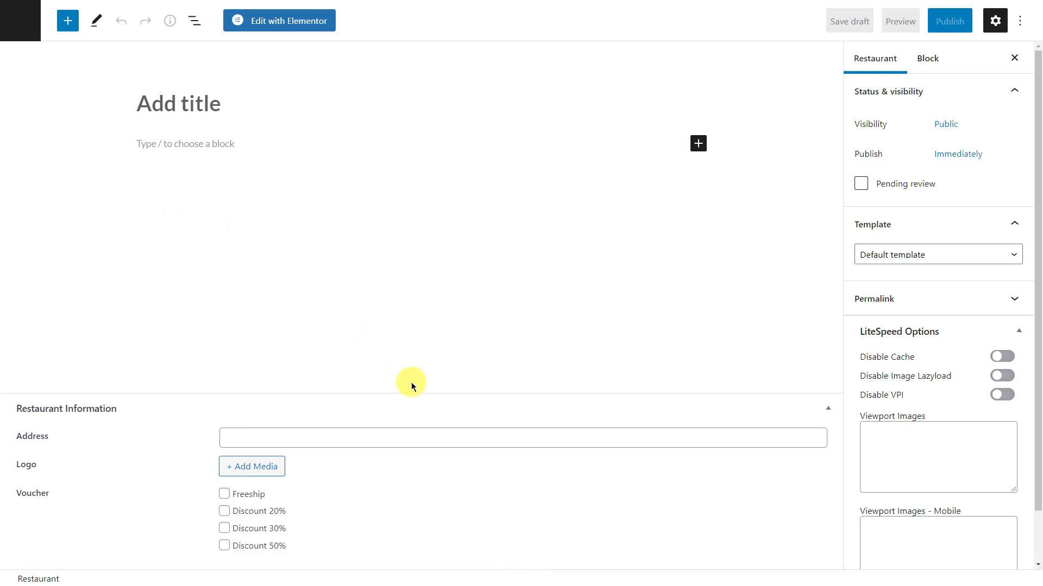
Fill in the restaurant's Address (Hanoi, Vietnam) and tick the Discount 20% voucher
left_click(452, 437)
type("Hanoi, Vietnam")
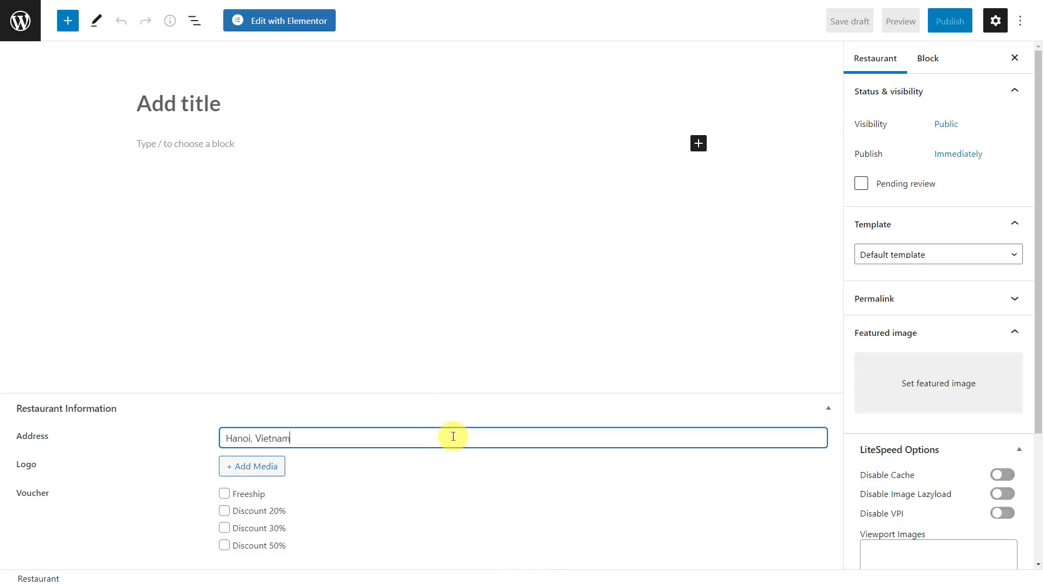
left_click(223, 502)
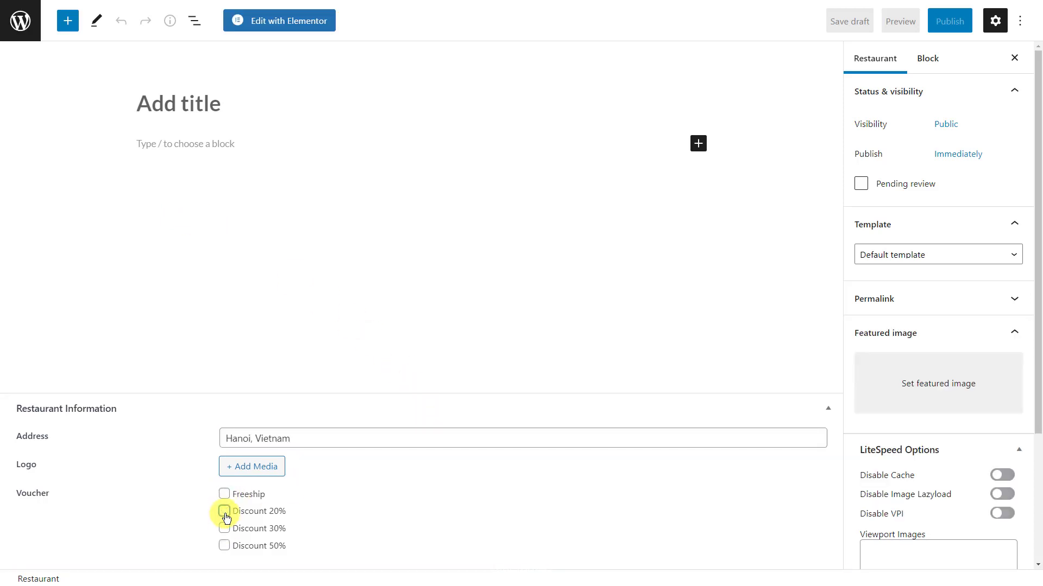
left_click(225, 513)
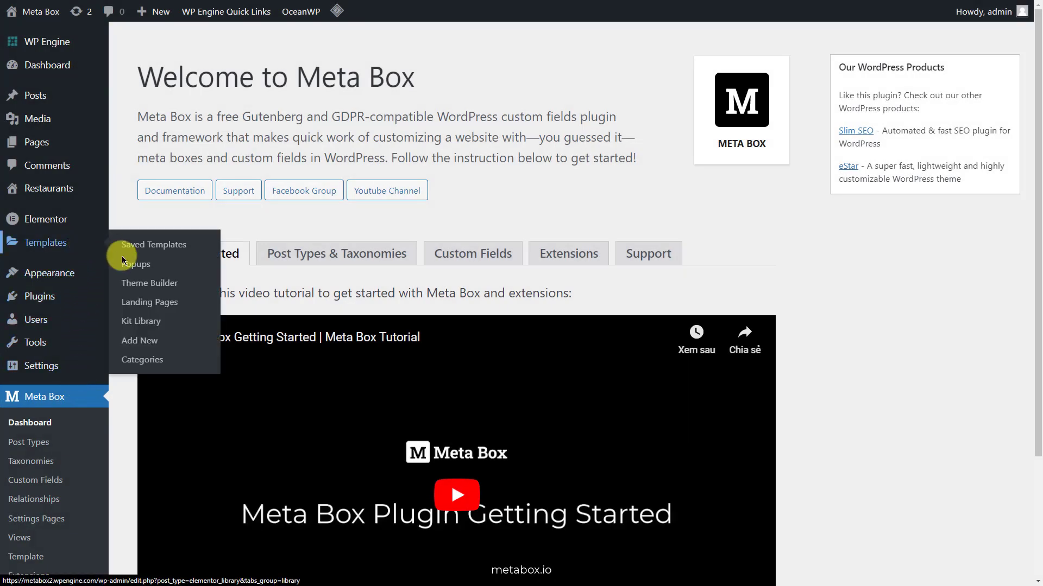
Create a new Loop template in the Theme Builder with an empty canvas
left_click(189, 276)
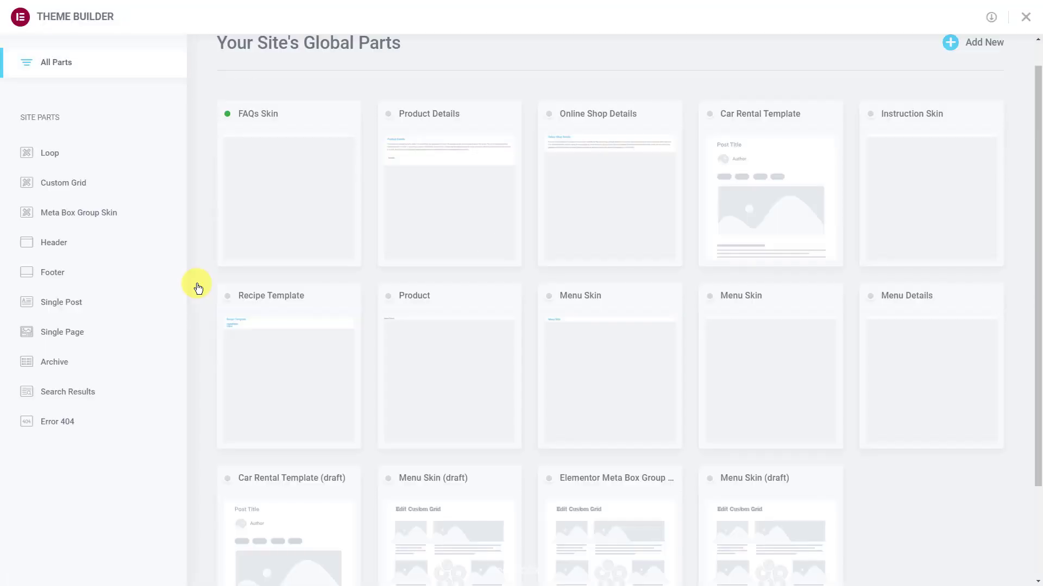
left_click(93, 154)
left_click(985, 74)
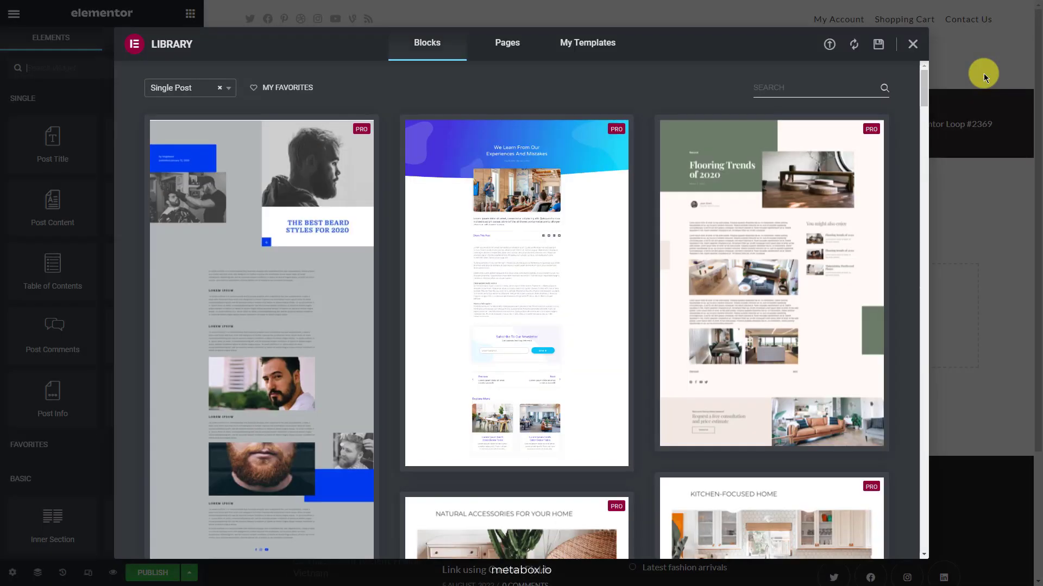
left_click(913, 44)
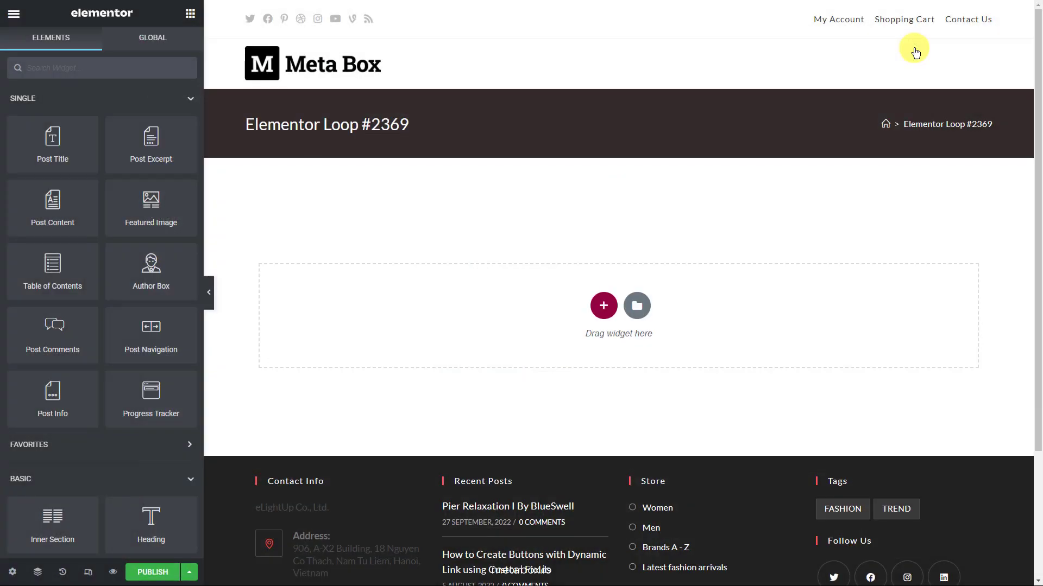
Title the loop template 'Restaurant Information' and set its status to Published
left_click(12, 573)
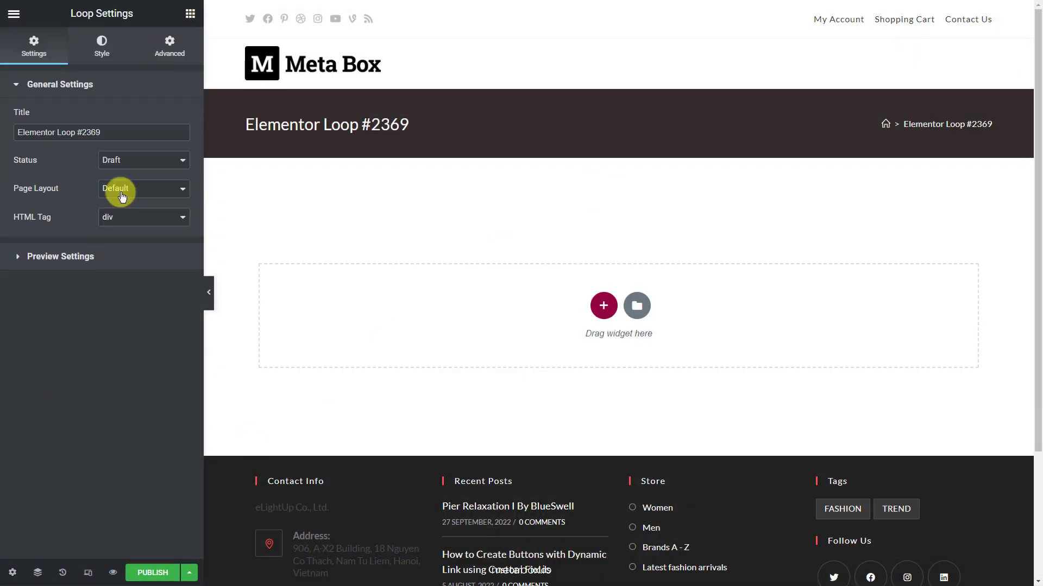
triple_click(131, 130)
type("Restaurant Information")
left_click(157, 160)
left_click(169, 206)
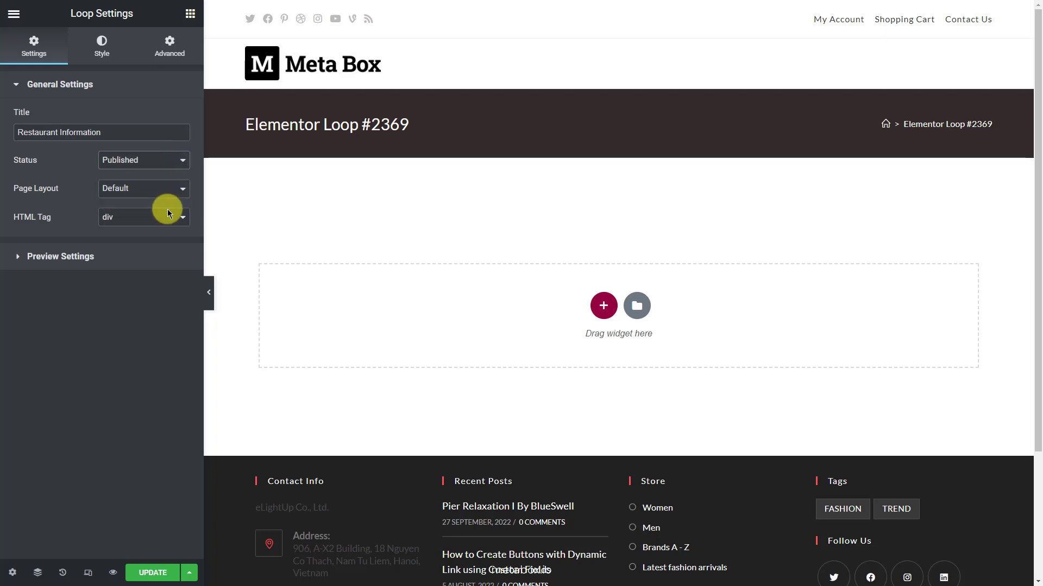
Set the preview content to the Restaurant 'Vietnamese Restaurant' and apply it
left_click(138, 255)
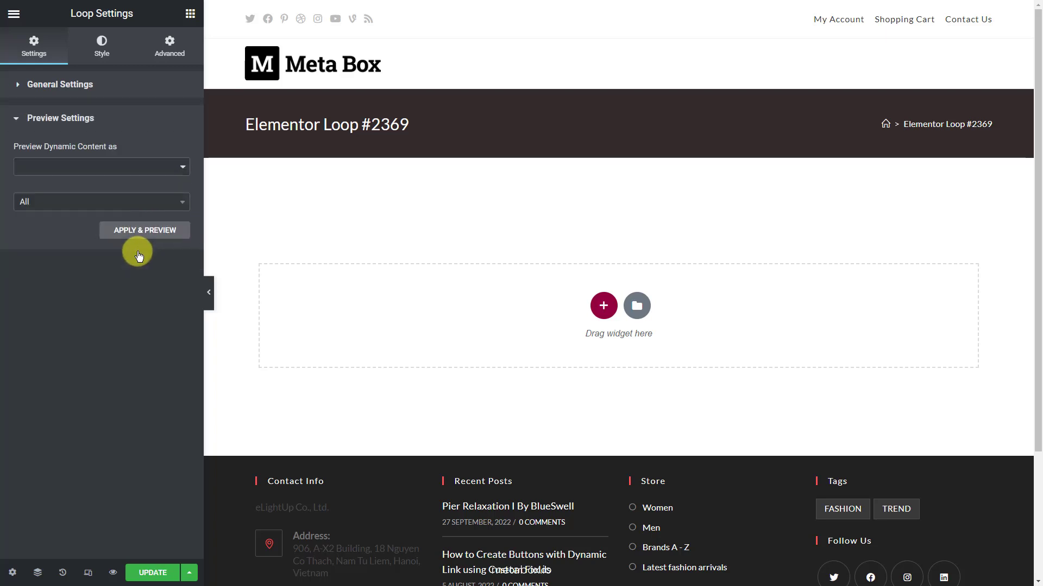
left_click(144, 165)
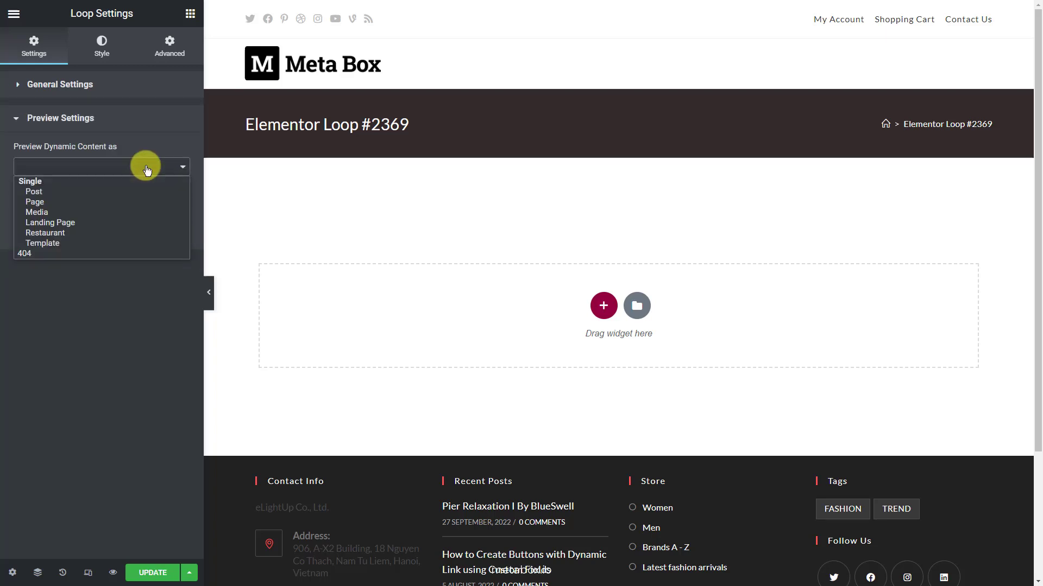
left_click(127, 232)
left_click(130, 202)
type("Viet")
left_click(135, 239)
left_click(137, 236)
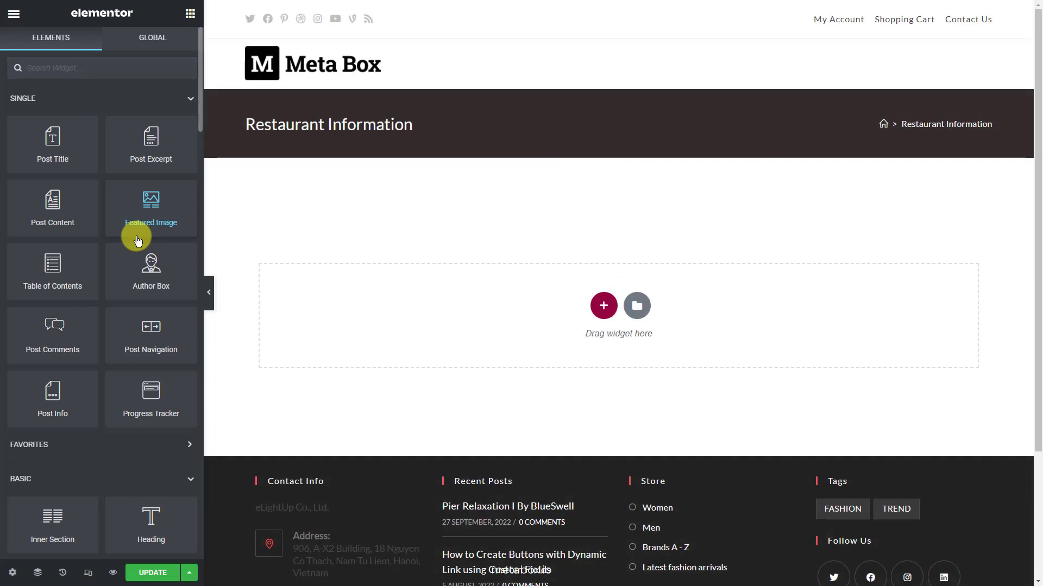
Place a Featured Image widget on the canvas at Full image size
left_click_drag(137, 240, 508, 303)
left_click(142, 161)
left_click(158, 271)
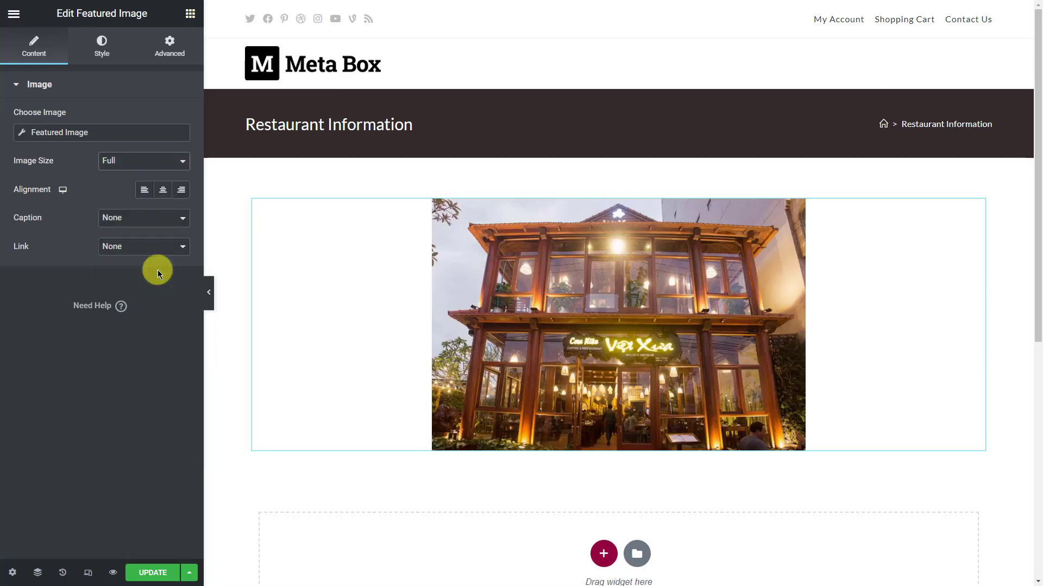
Add a Post Title below the image, linked to the Post URL
left_click(189, 13)
left_click_drag(50, 146, 401, 441)
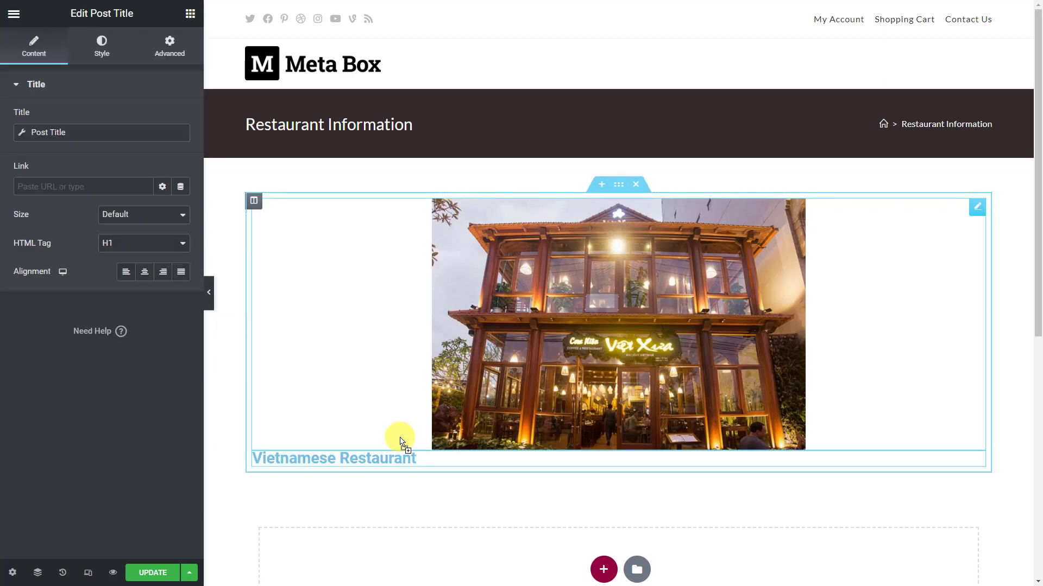
left_click(181, 190)
left_click(133, 257)
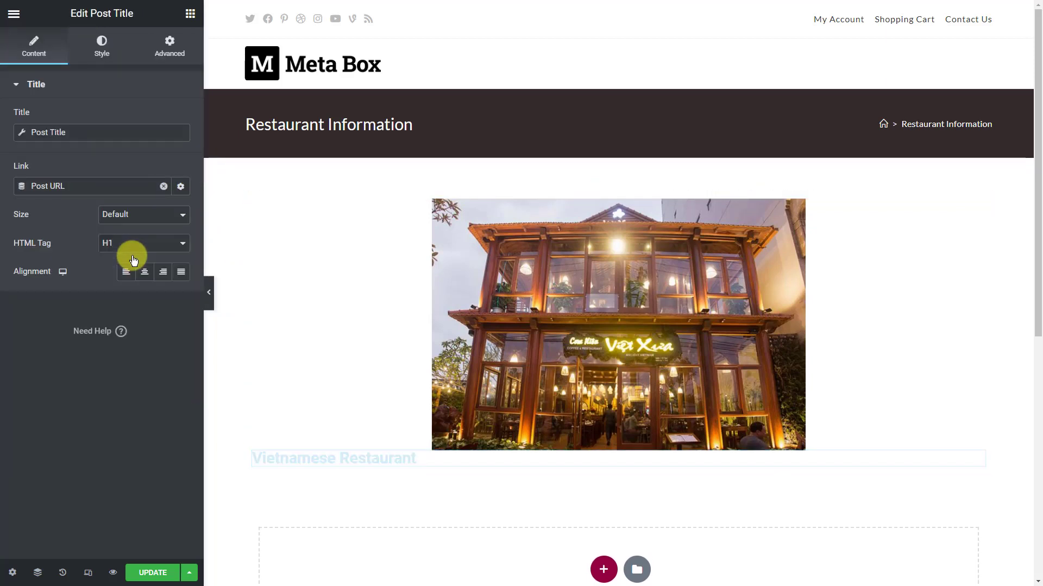
Add a Text Editor under the title showing the Meta Box Address field
left_click(189, 15)
scroll(170, 217, "down", 3)
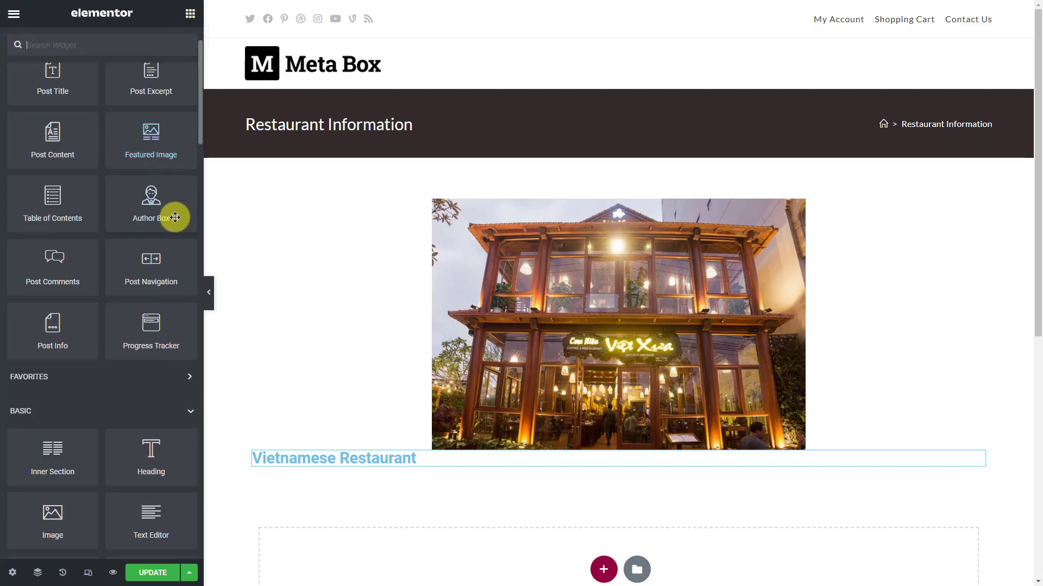
left_click_drag(166, 396, 430, 463)
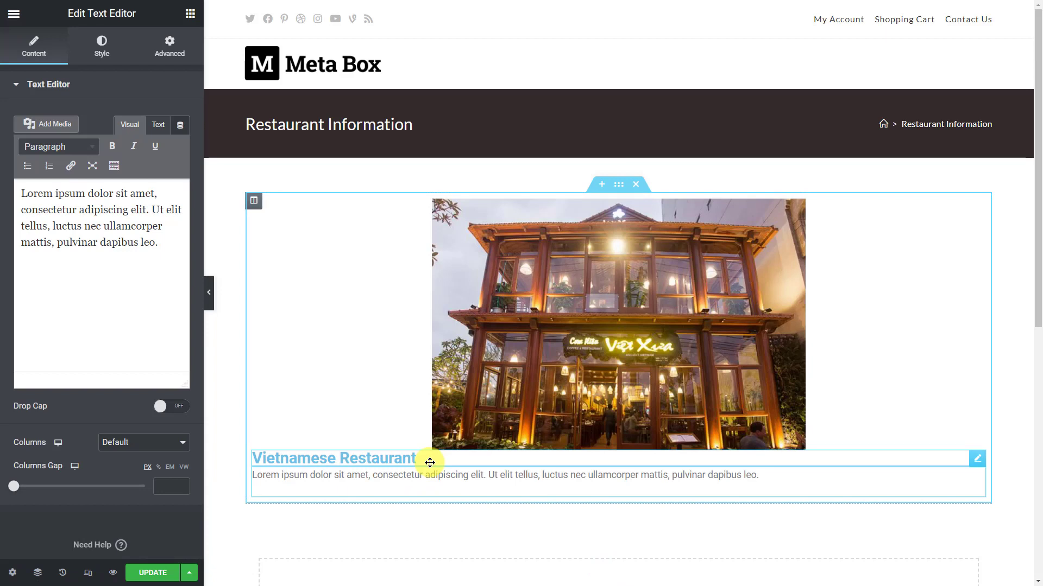
left_click(180, 127)
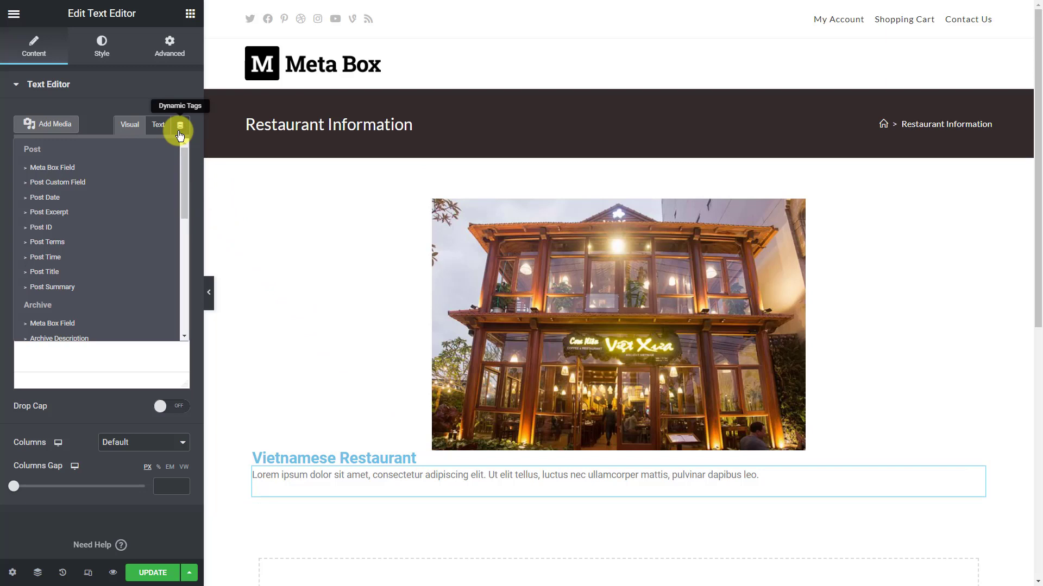
left_click(122, 170)
left_click(158, 184)
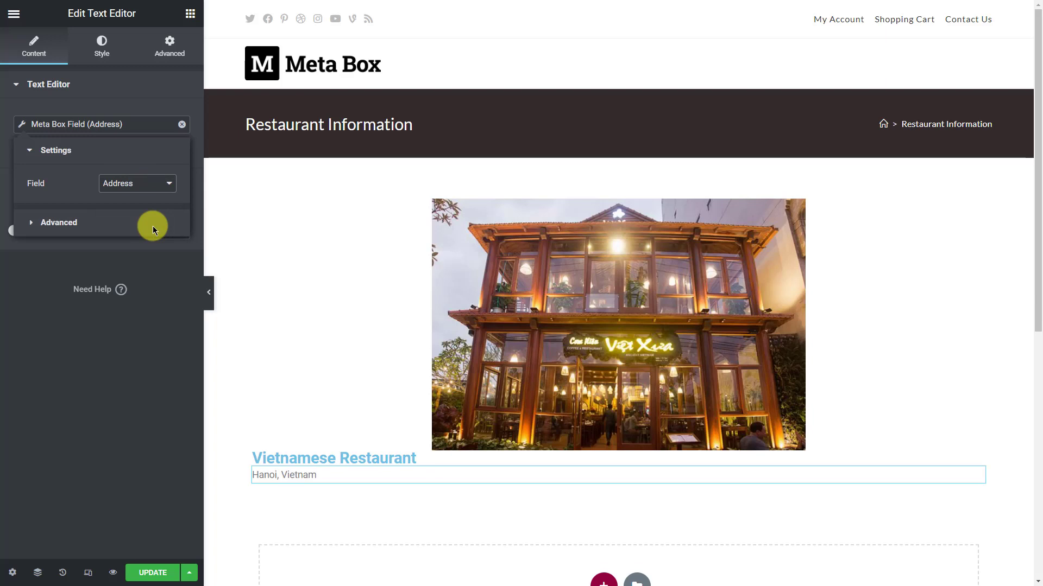
Add a second Text Editor below it showing the Meta Box Voucher field
left_click(190, 14)
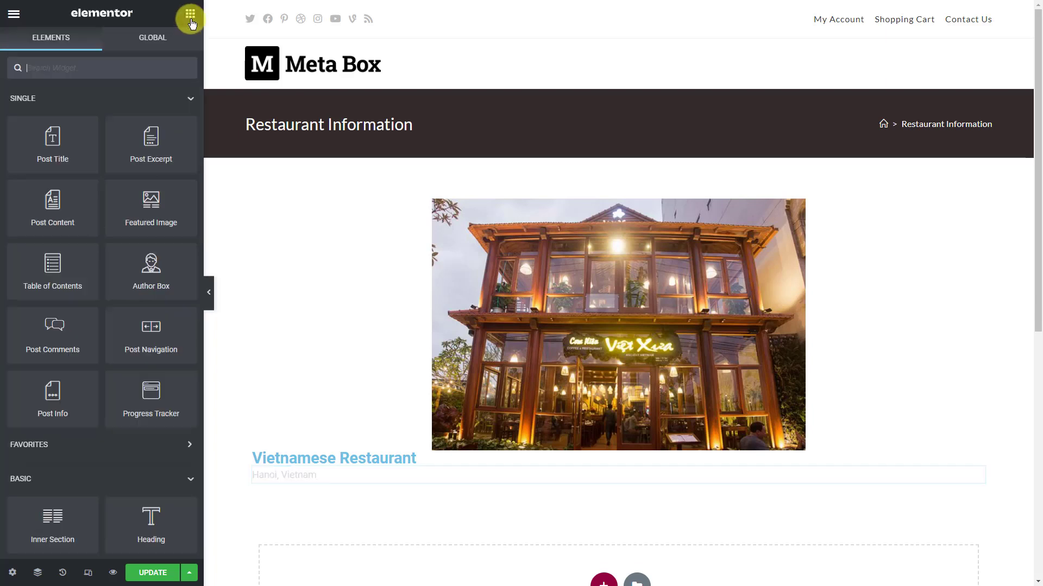
scroll(170, 228, "down", 3)
left_click_drag(159, 451, 452, 483)
left_click(181, 127)
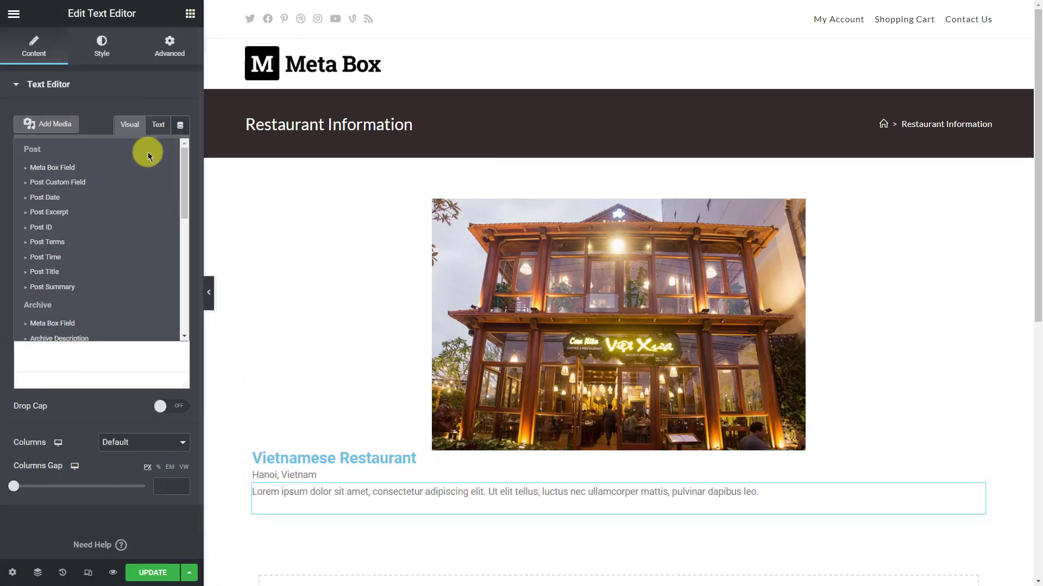
left_click(136, 156)
left_click(159, 184)
left_click(155, 248)
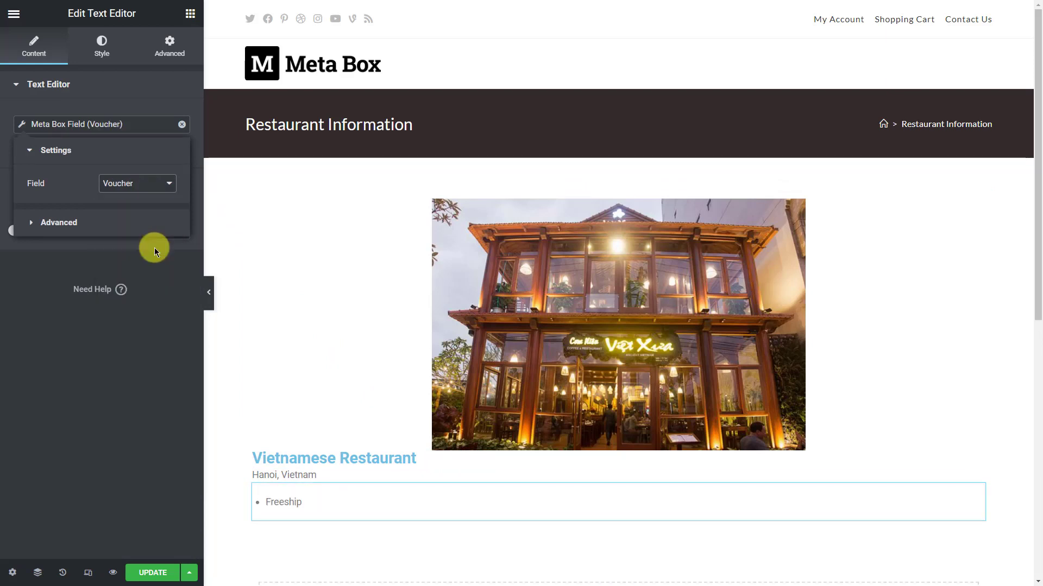
left_click(190, 13)
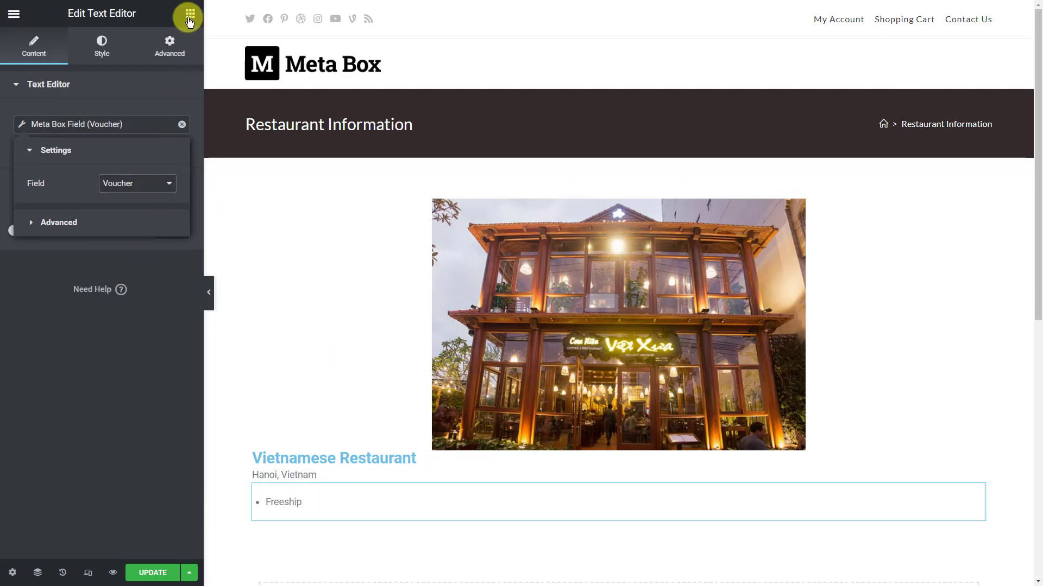
Publish the template with a display condition including all Restaurants
left_click(154, 572)
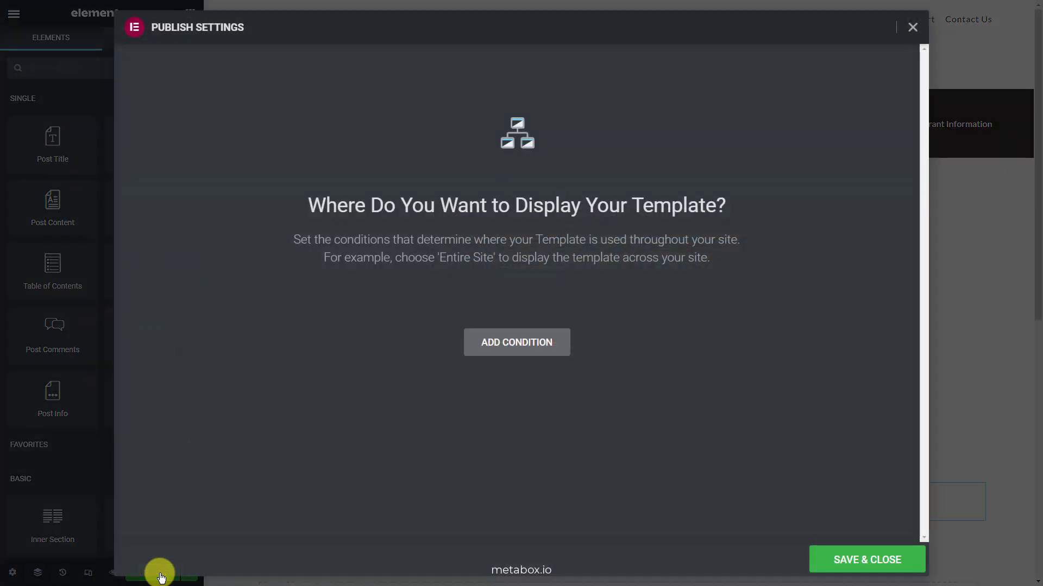
left_click(484, 354)
left_click(491, 323)
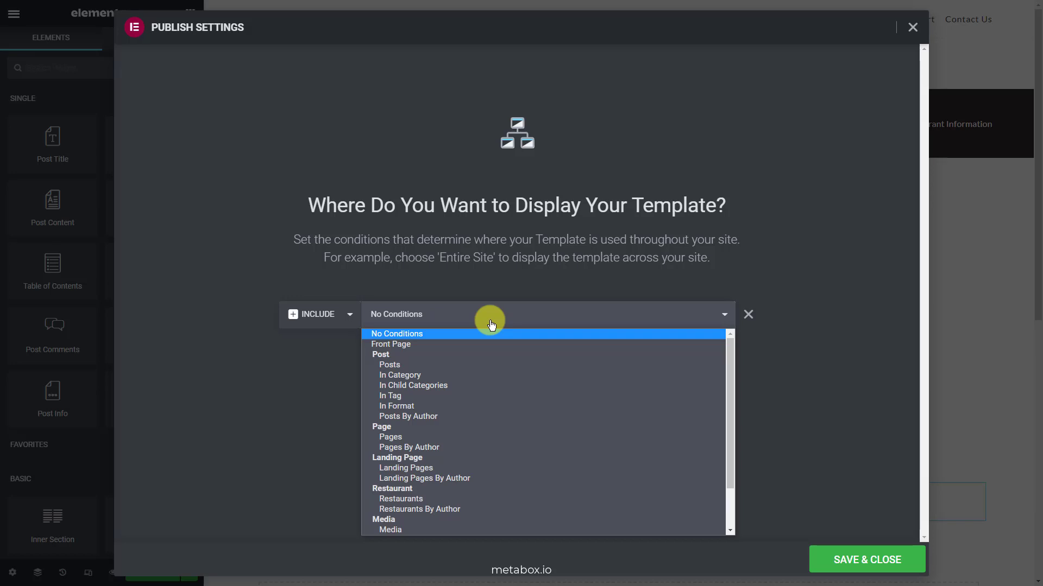
left_click(465, 499)
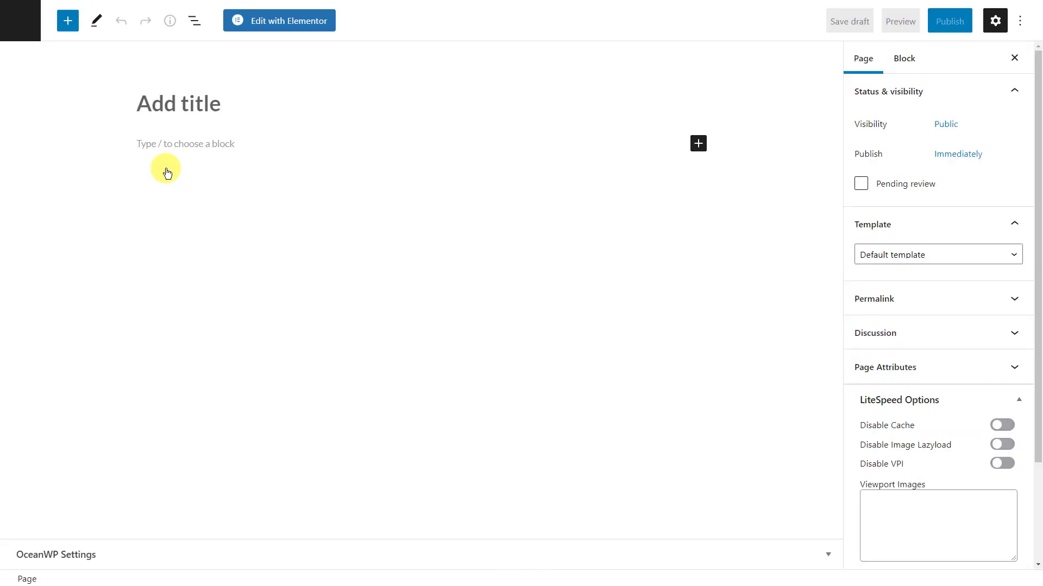
Title the new page 'Restaurant Listing' and publish it
left_click(251, 102)
type("Restaurant Listing")
left_click(938, 27)
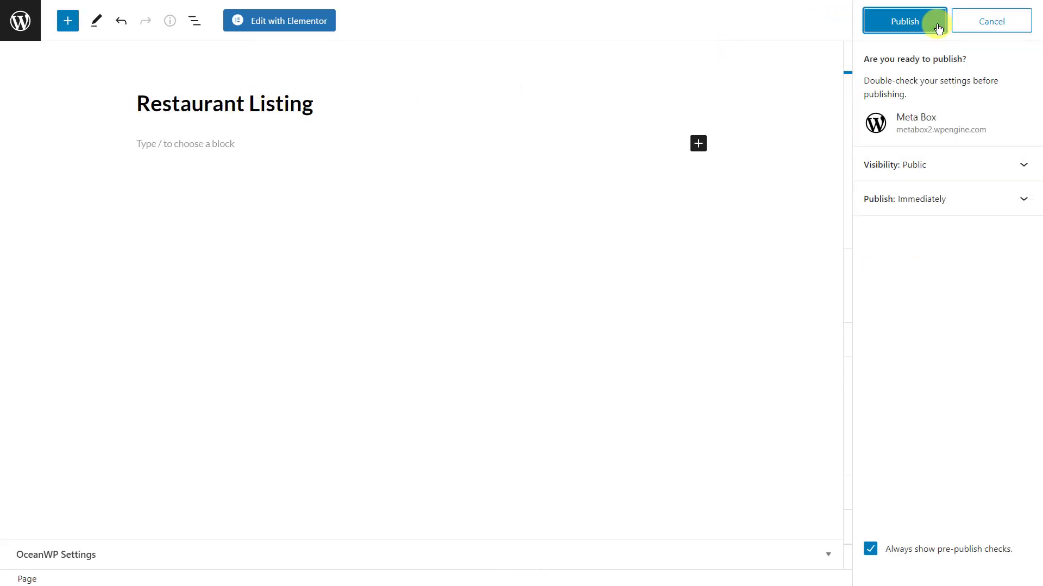
left_click(936, 25)
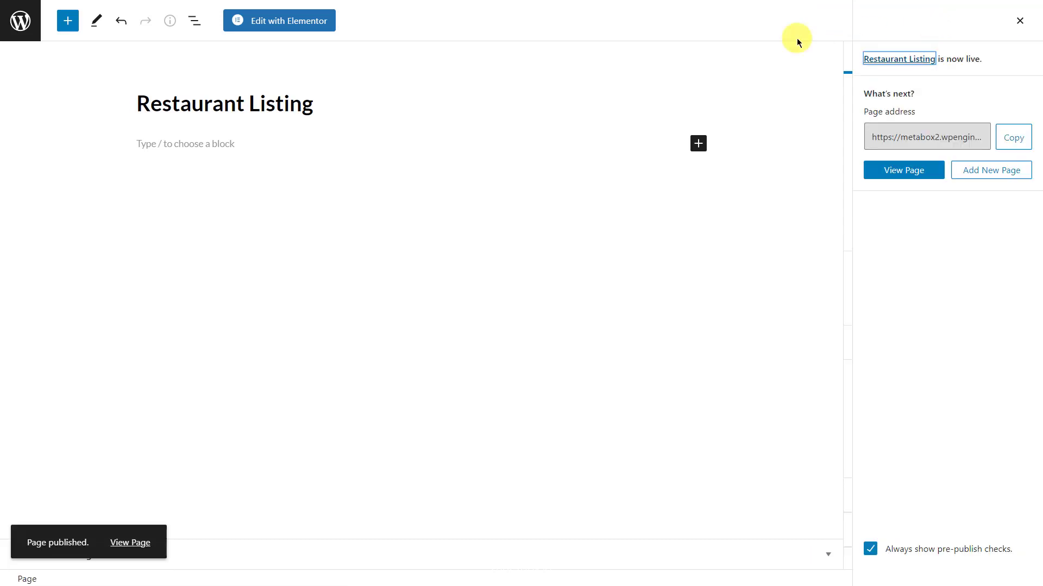
Open the page in Elementor and drop a Posts widget into the empty section
left_click(326, 24)
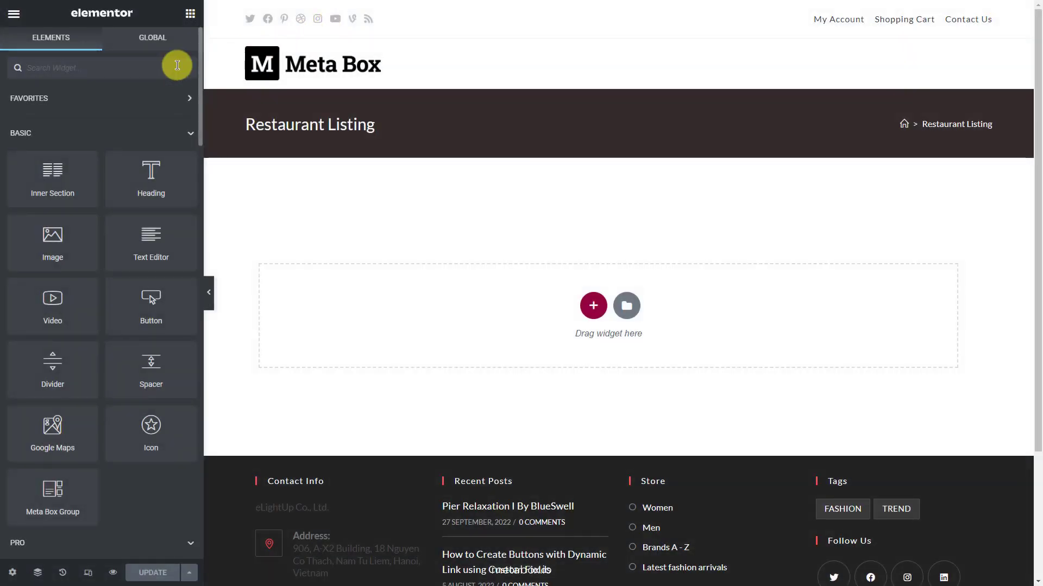
left_click(177, 65)
type("post")
left_click_drag(156, 174, 479, 300)
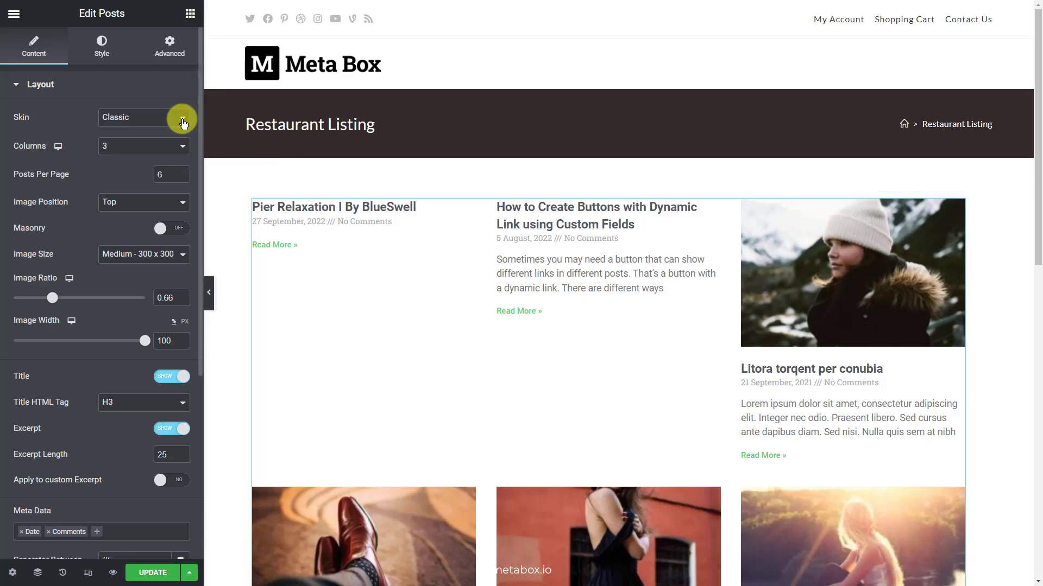
Set the Posts widget to the Custom skin using the Restaurant Information template
left_click(183, 120)
left_click(171, 161)
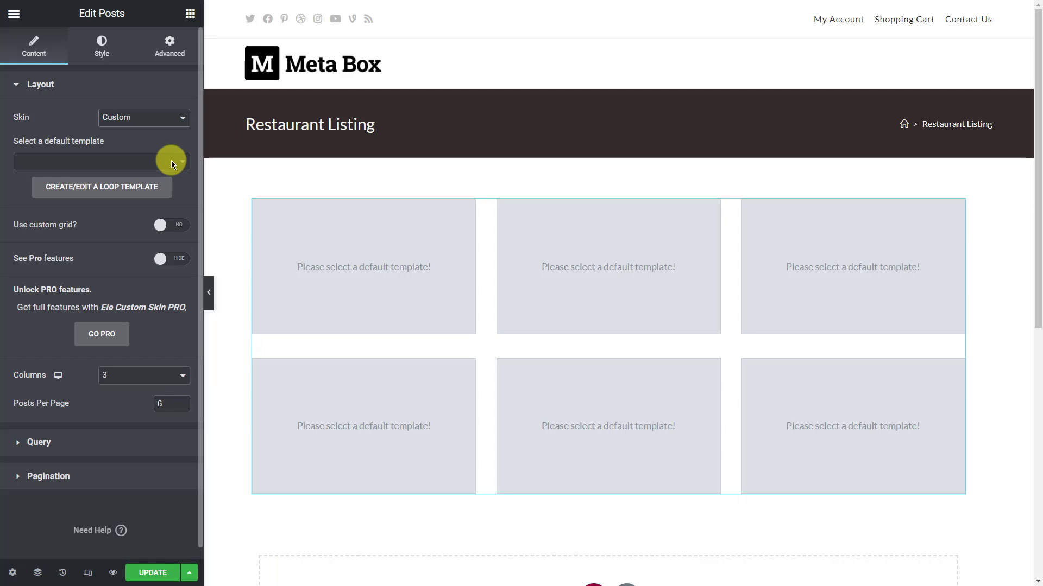
left_click(171, 160)
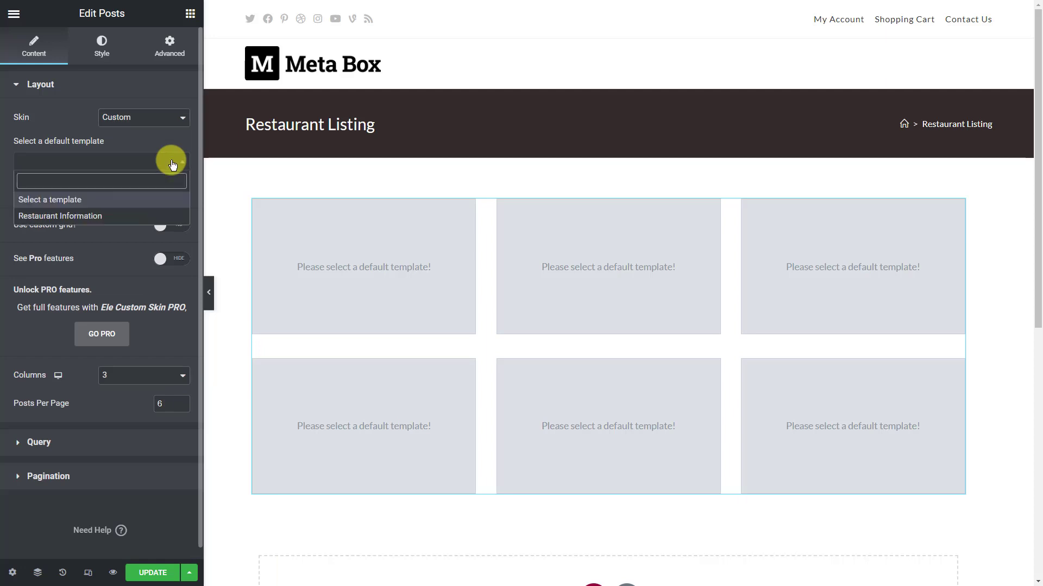
left_click(141, 217)
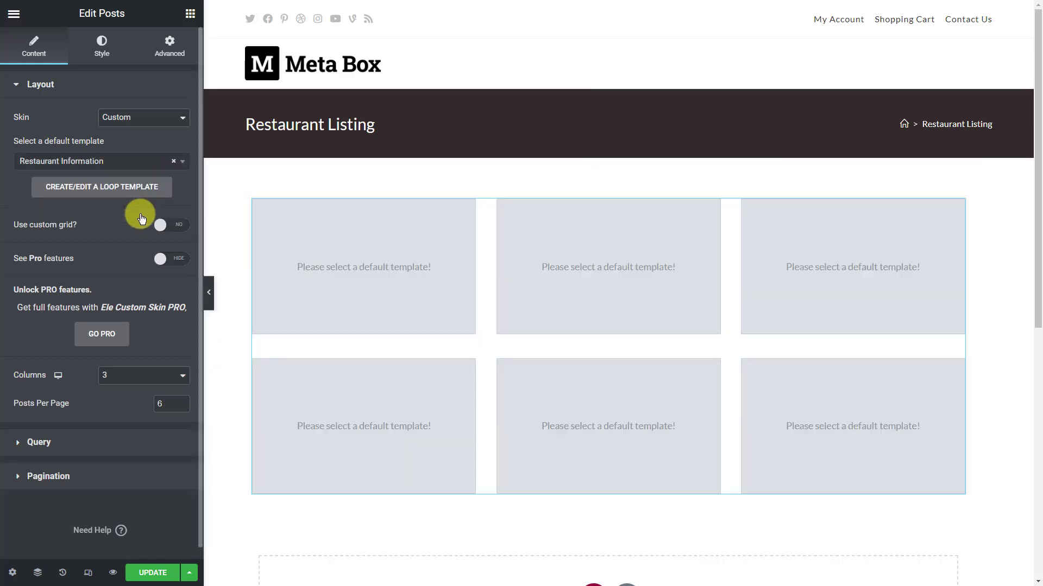
Set the query source to Restaurants and show 9 posts per page
left_click(120, 443)
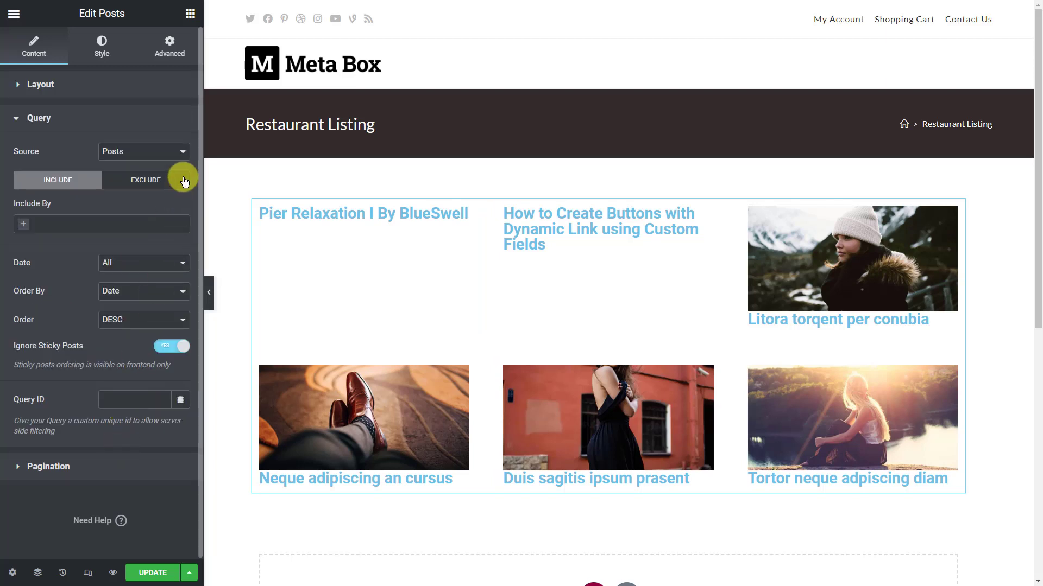
left_click(183, 153)
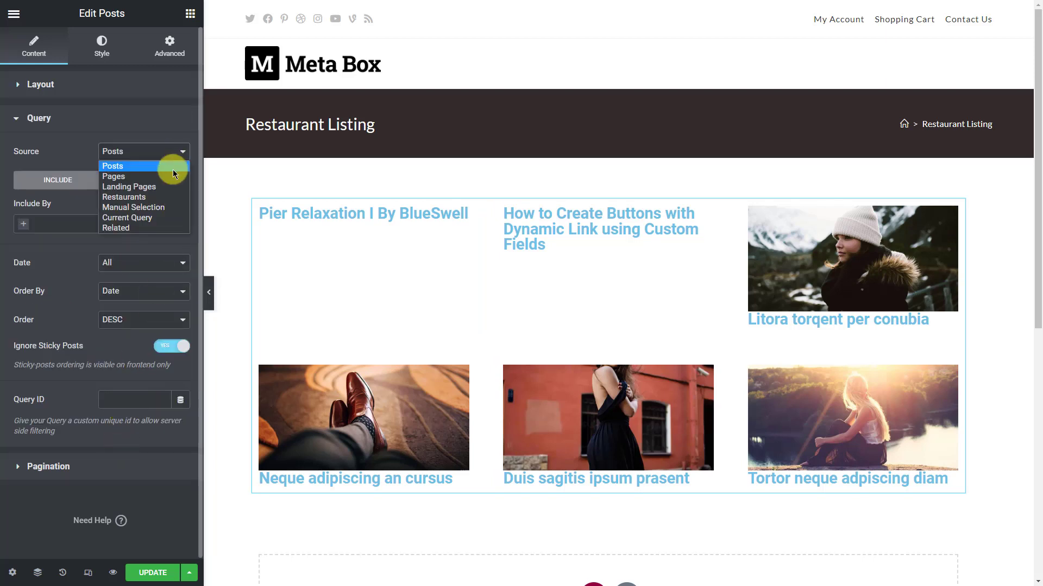
left_click(165, 201)
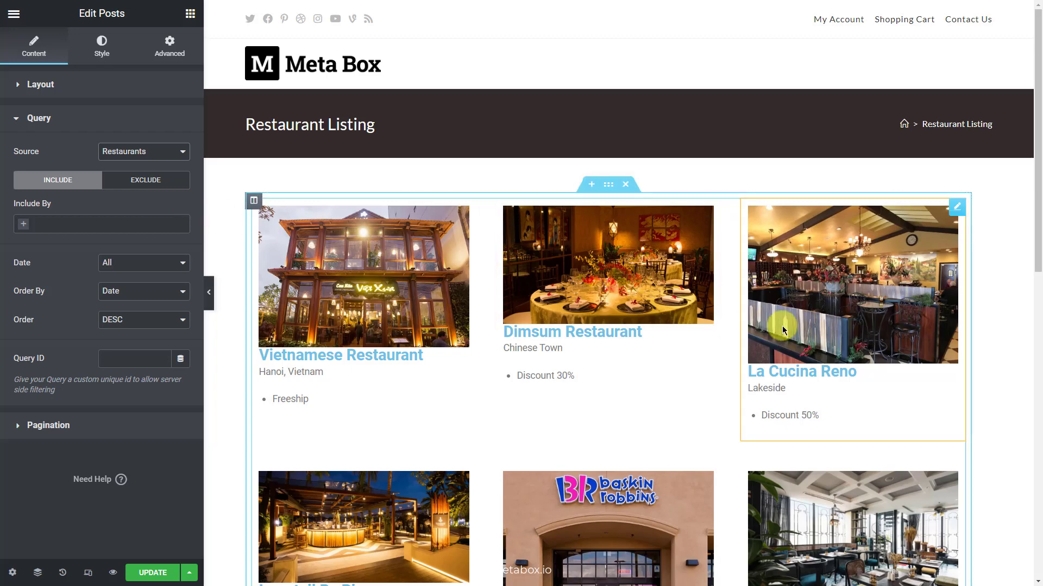
scroll(782, 325, "down", 4)
scroll(782, 326, "up", 4)
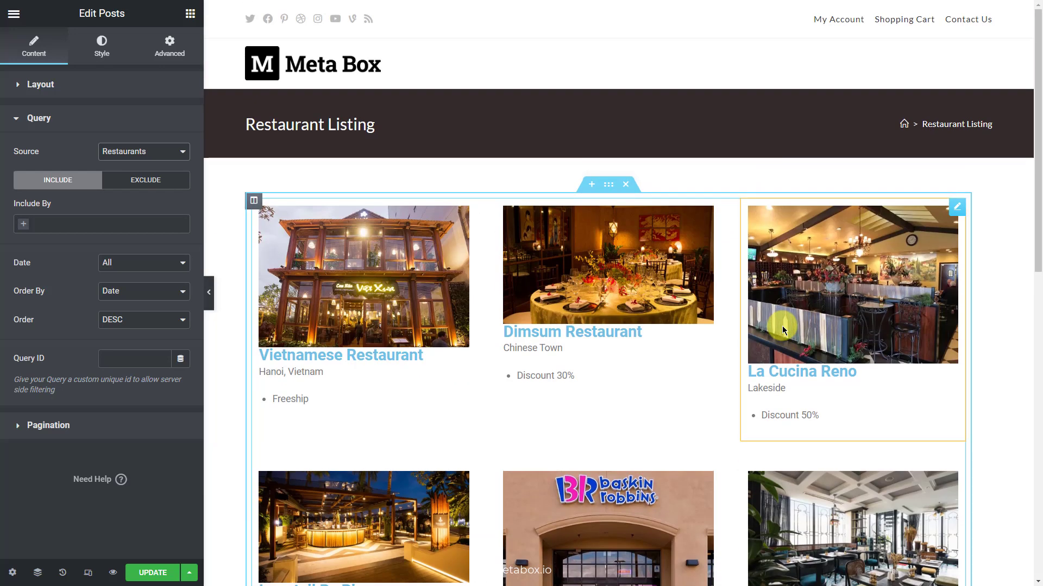
left_click(103, 85)
double_click(168, 405)
type("9")
scroll(715, 361, "down", 10)
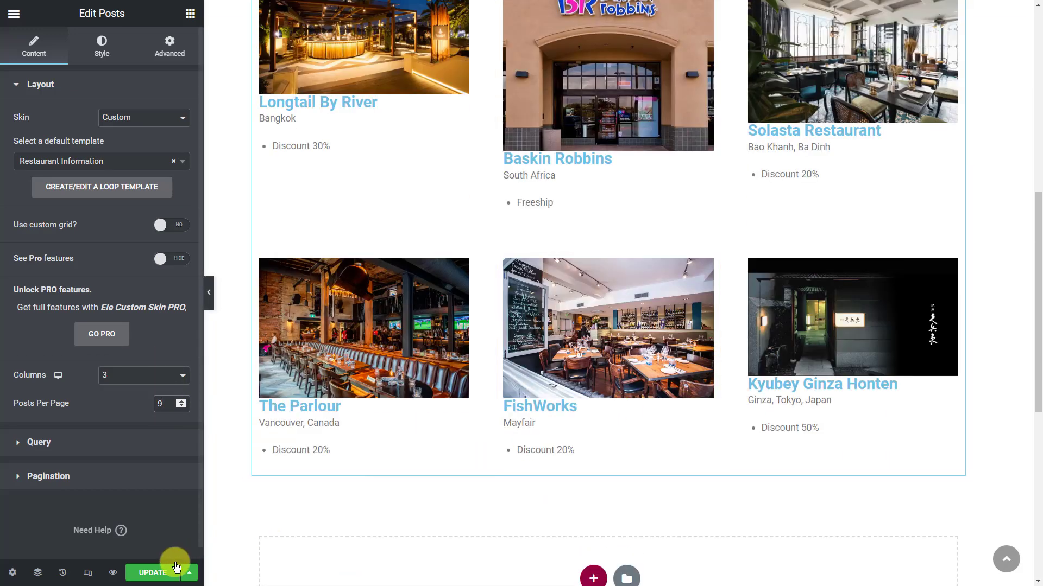
Save the Elementor page and start a new facet in FacetWP settings
left_click(162, 577)
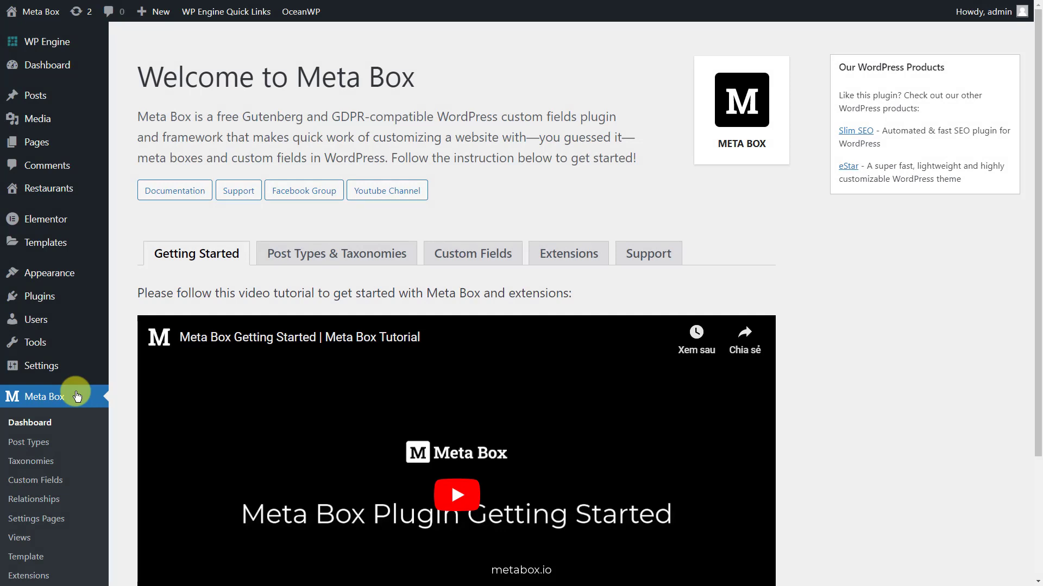
mouse_move(79, 366)
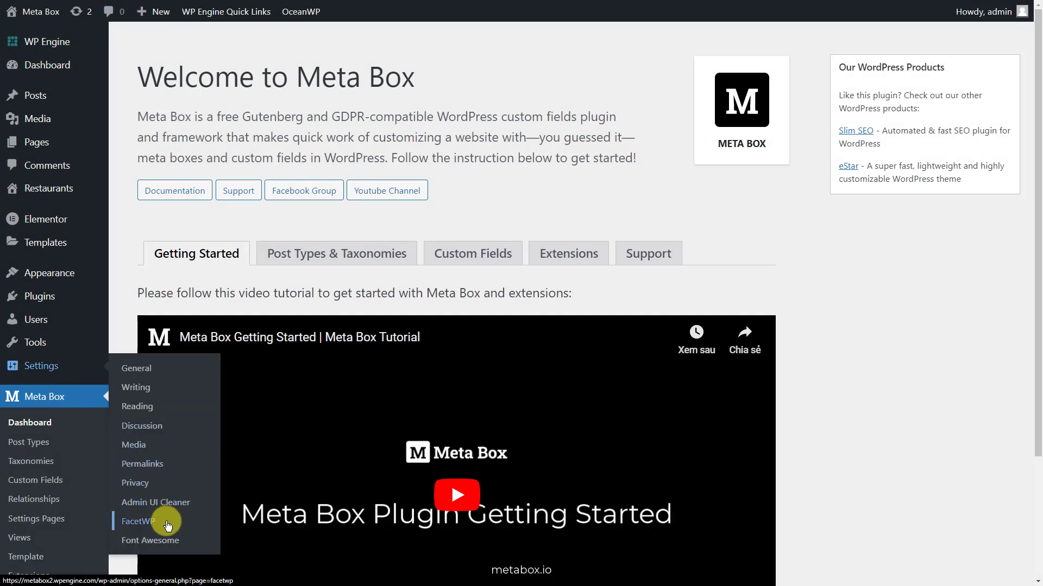
left_click(138, 521)
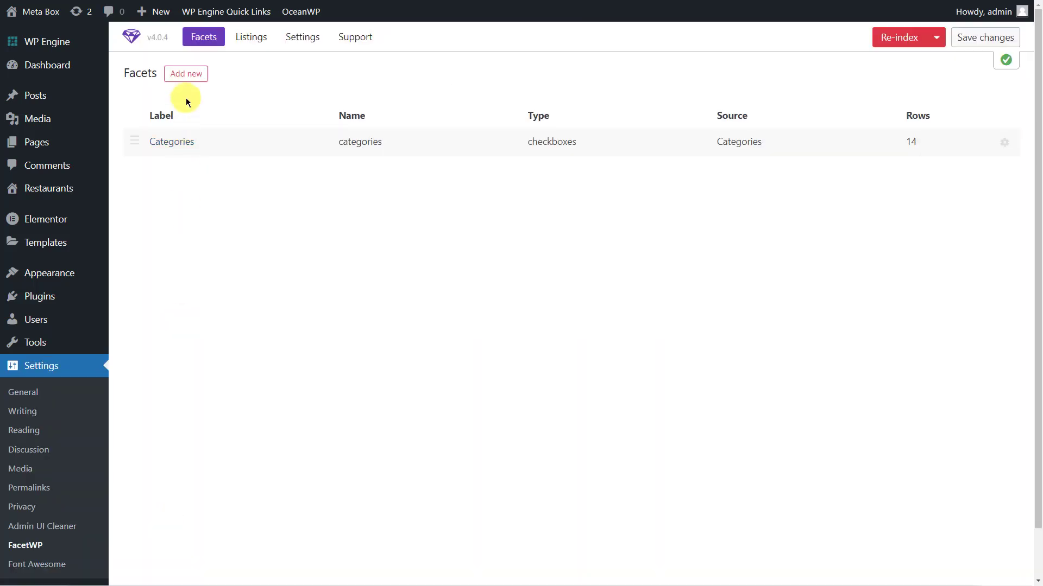
left_click(186, 74)
Configure 'Voucher Facet' as a Dropdown sourced from [Restaurant] Voucher, labelled 'Select any Voucher'
left_click(342, 111)
key("ctrl+a")
type("Voucher Facet")
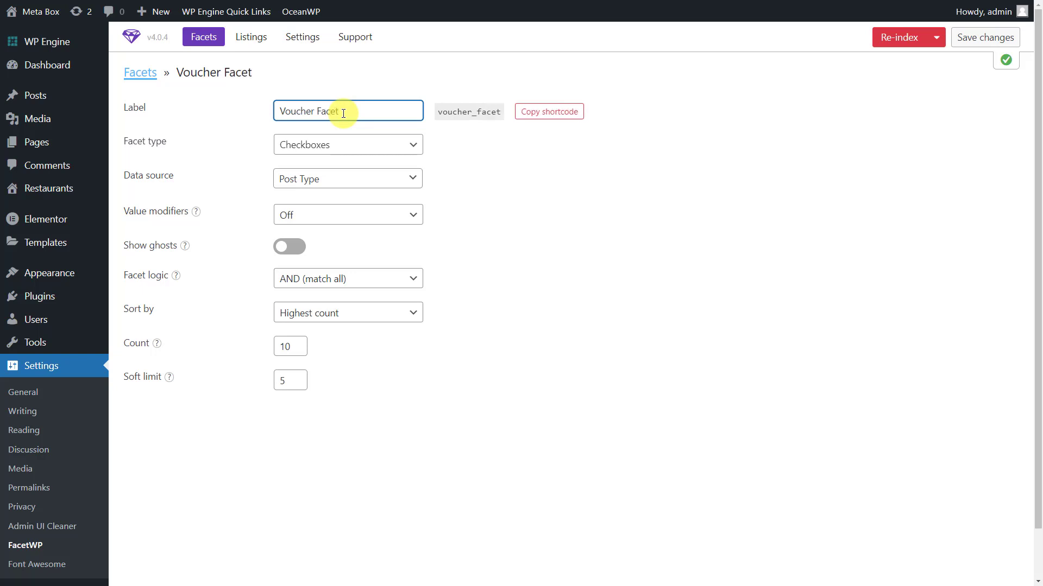
left_click(365, 137)
left_click(375, 174)
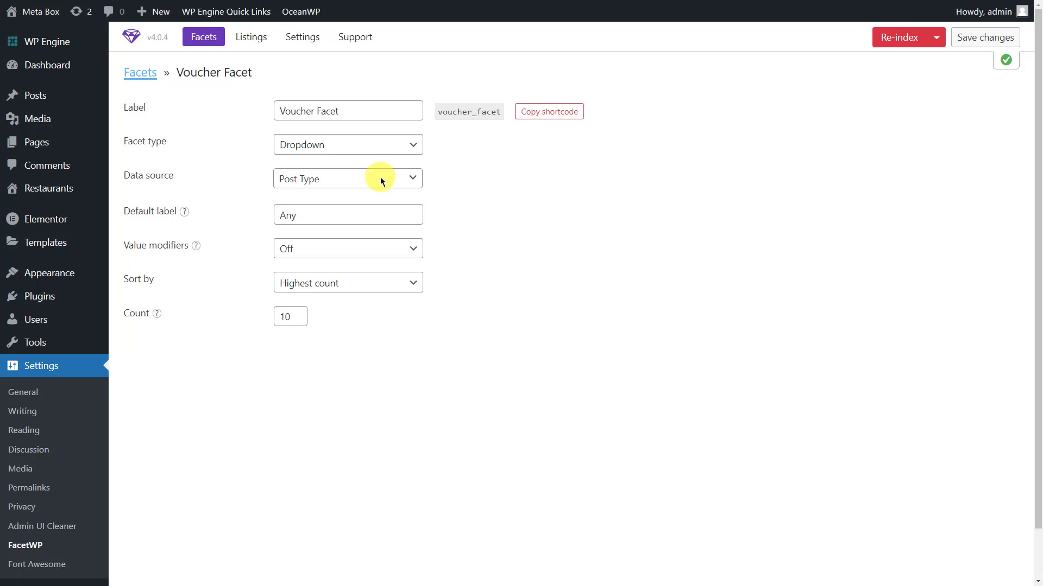
left_click(381, 179)
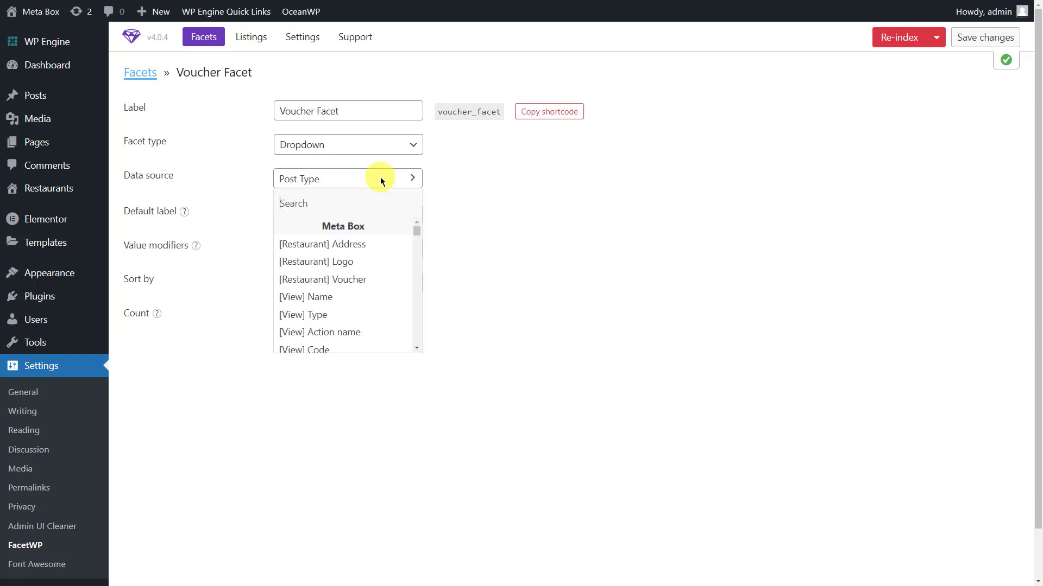
left_click(378, 283)
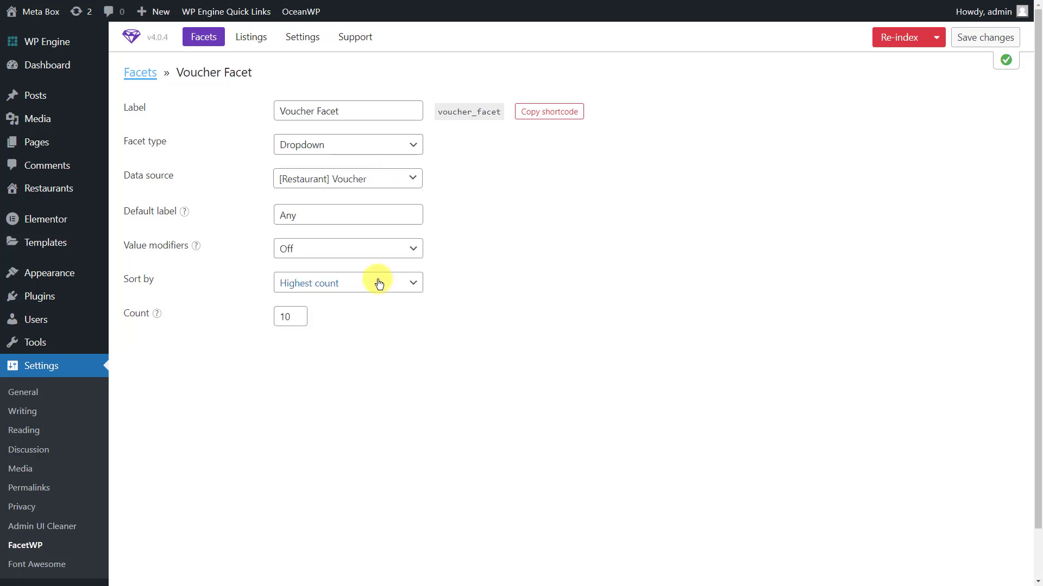
left_click(378, 218)
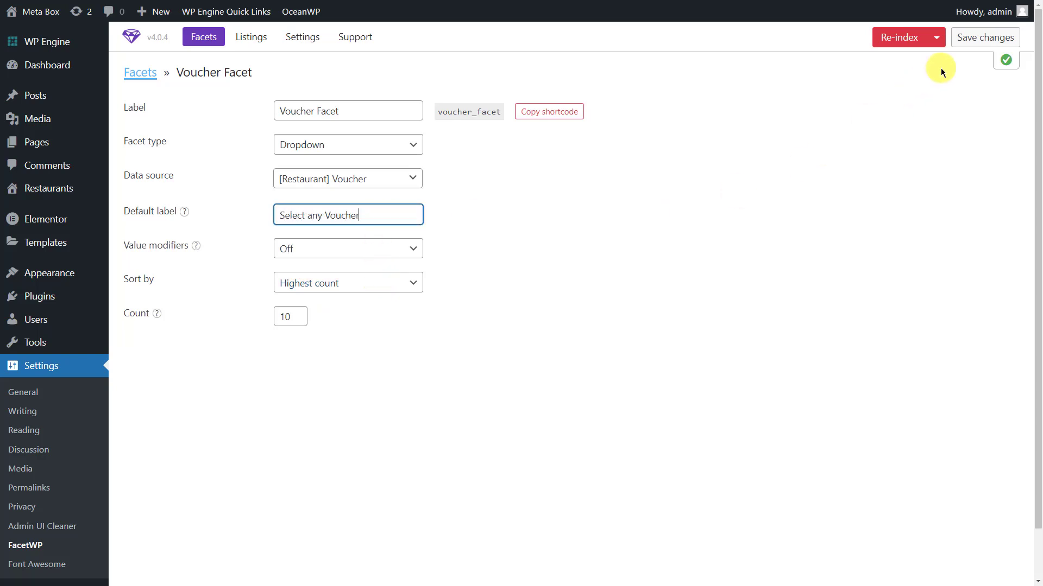
Save the facet, re-index FacetWP and copy the facet shortcode
left_click(964, 39)
left_click(890, 43)
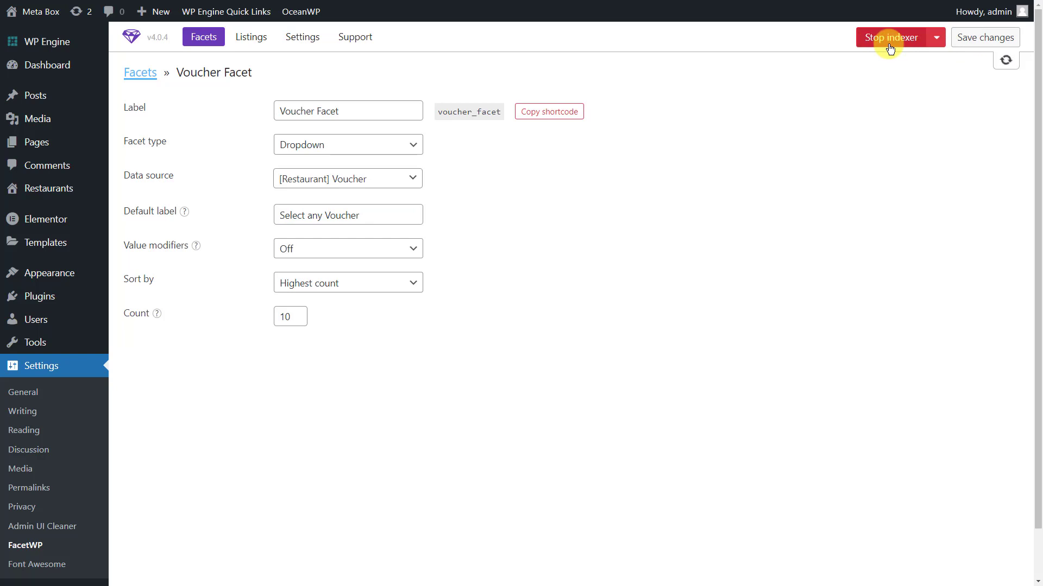
left_click(570, 113)
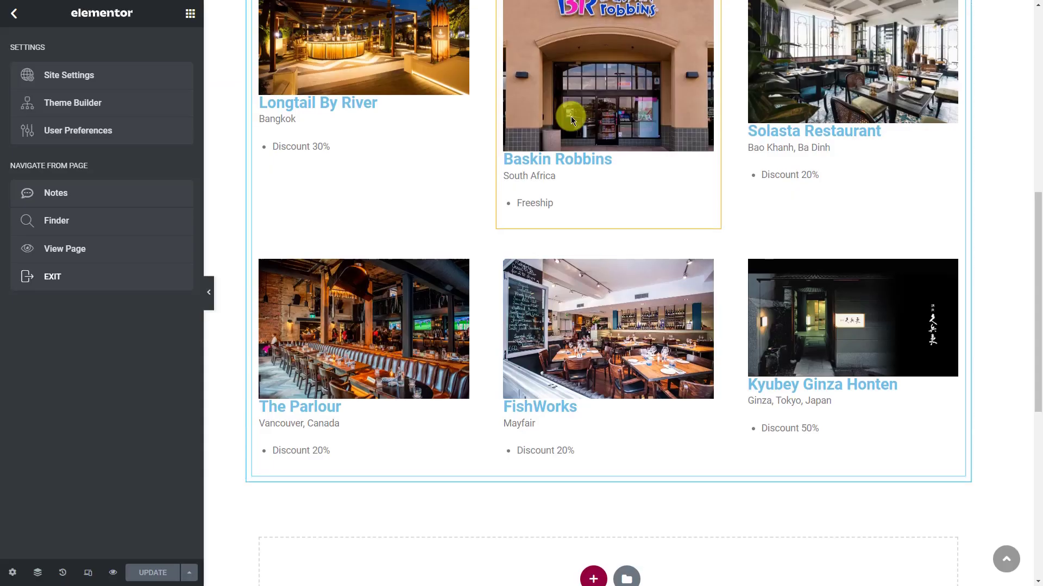
Insert a Shortcode widget with [facetwp facet="voucher_facet"] above the grid and save the page
scroll(567, 117, "up", 6)
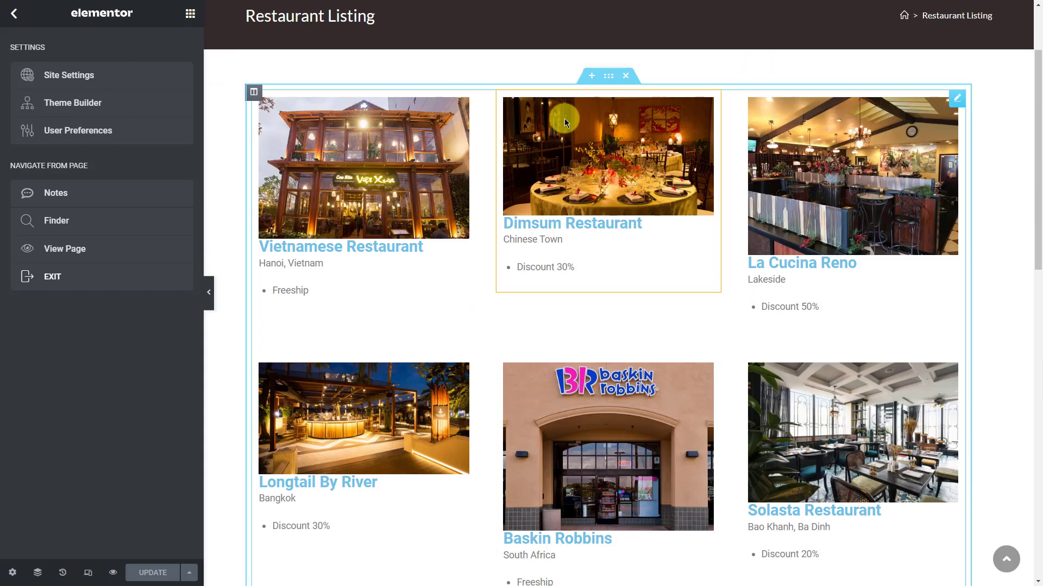
scroll(564, 118, "up", 2)
left_click(190, 14)
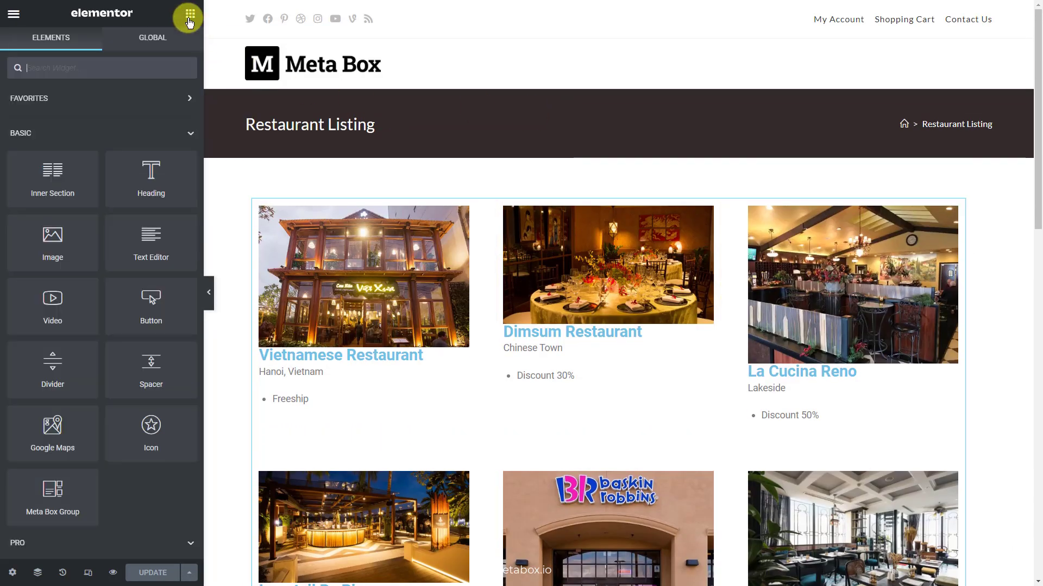
type("short")
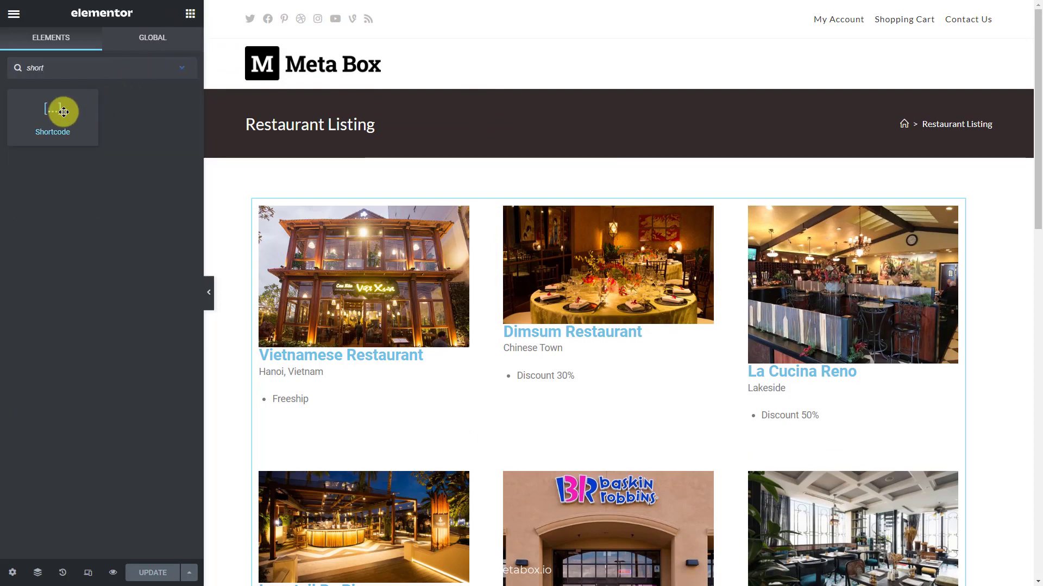
left_click_drag(63, 112, 561, 205)
left_click(147, 165)
key("ctrl+v")
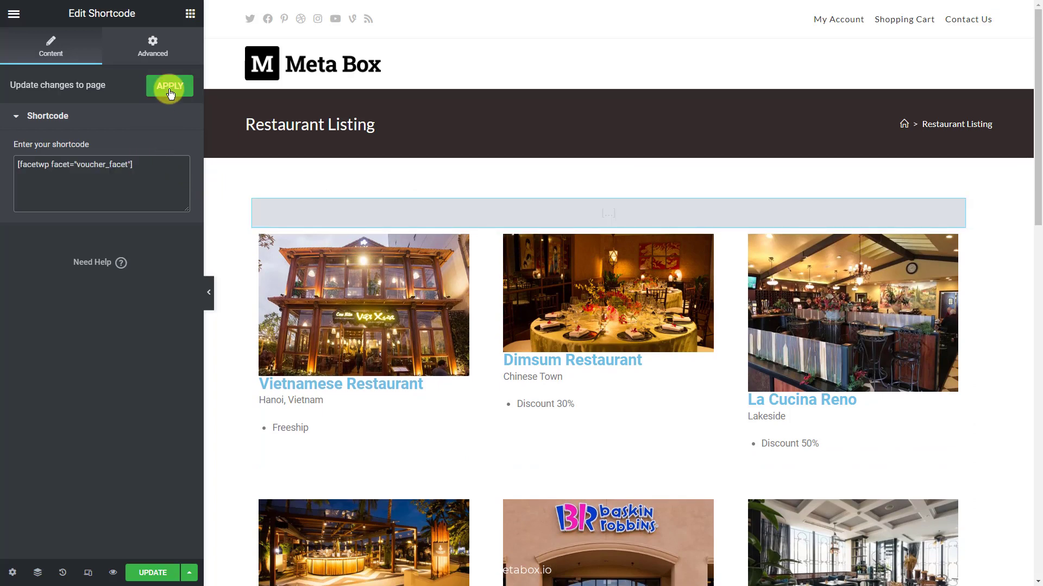
left_click(170, 94)
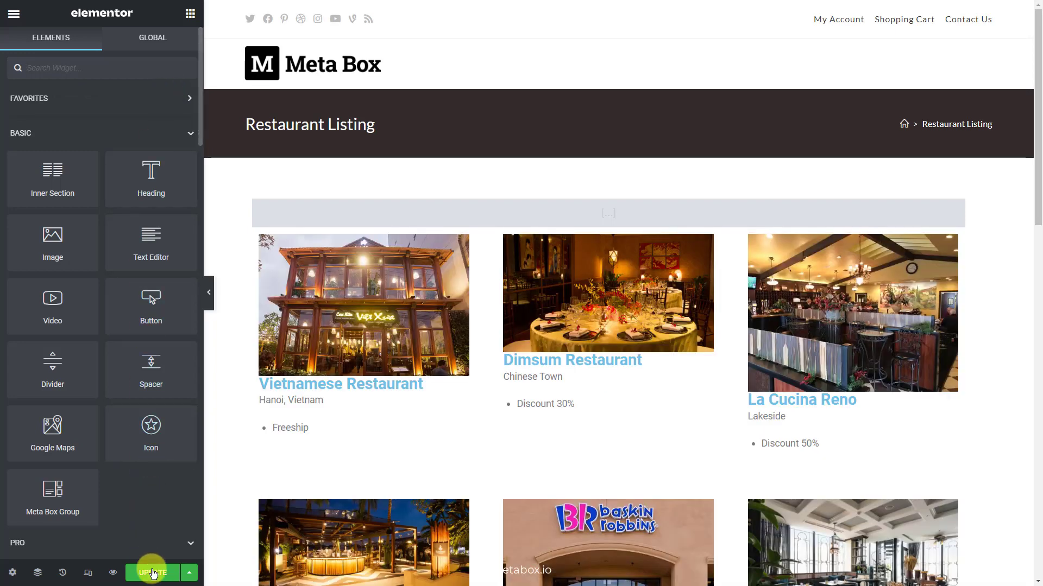
left_click(153, 574)
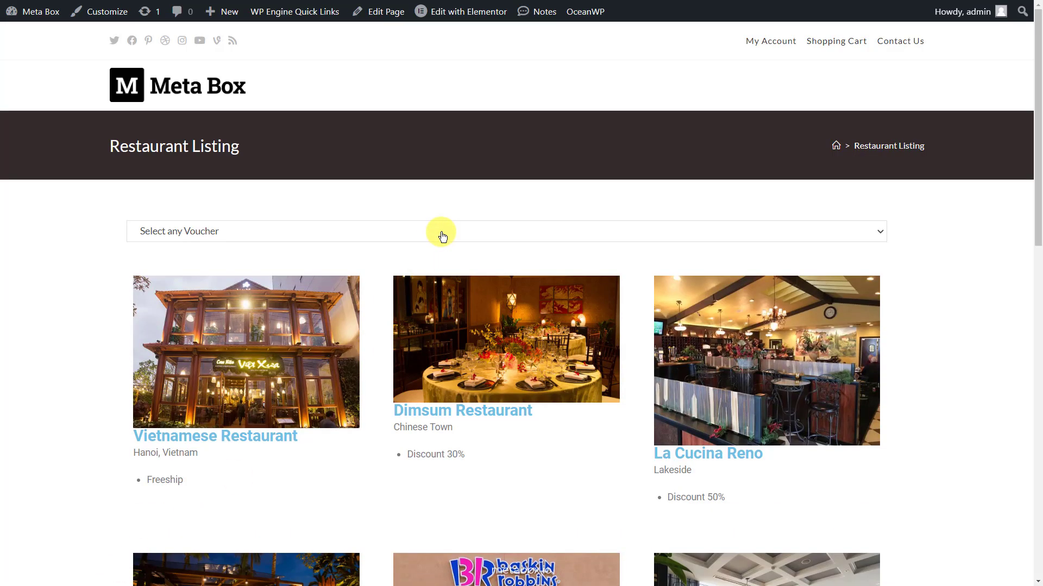
Try the Discount 20%, Freeship and Discount 50% voucher filters on the live listing
left_click(442, 236)
left_click(423, 261)
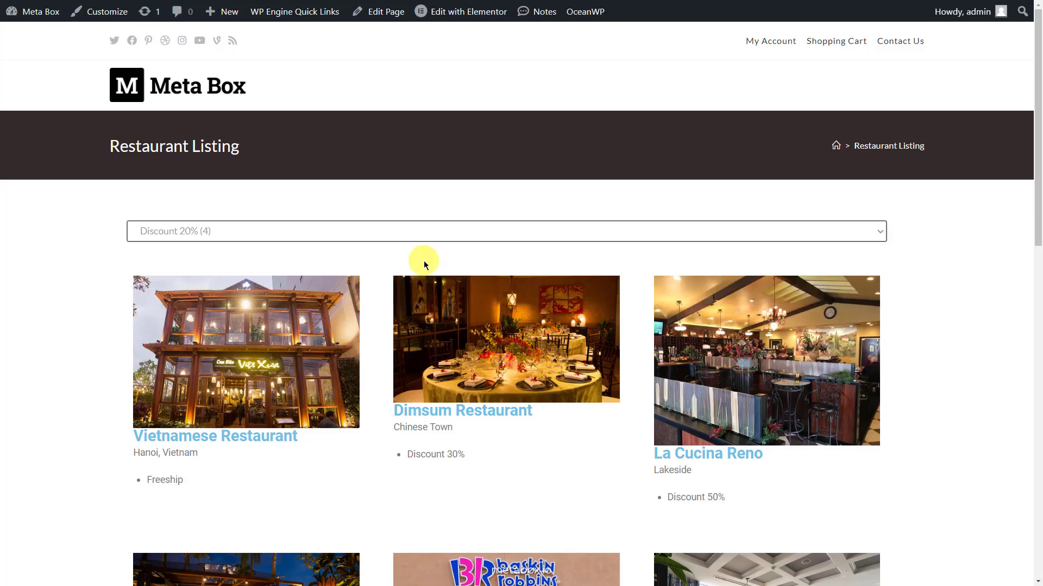
left_click(427, 233)
left_click(399, 284)
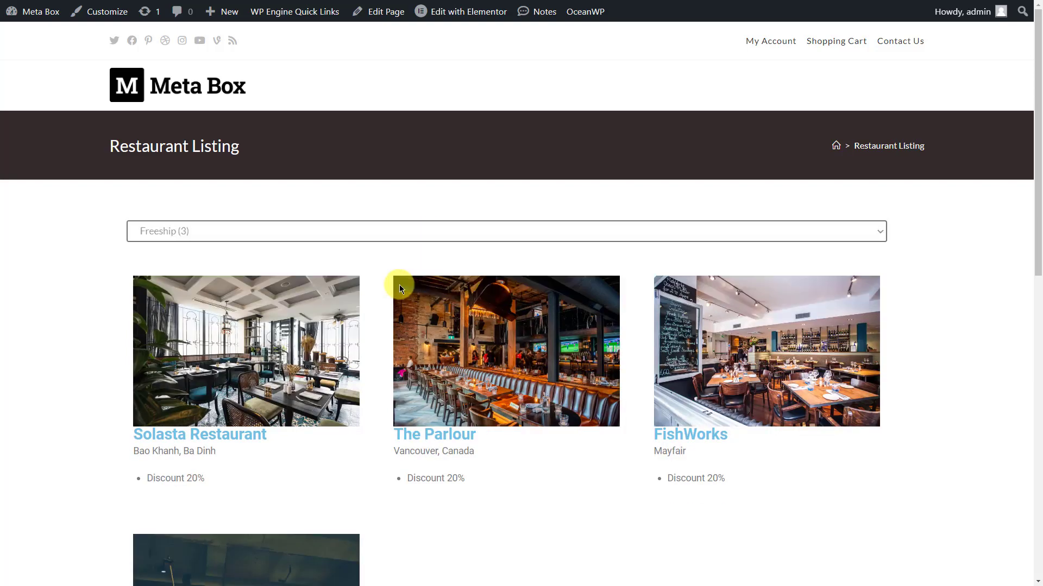
scroll(399, 284, "down", 4)
scroll(416, 288, "up", 3)
left_click(400, 174)
left_click(365, 243)
Filter by Discount 30%, then settle on Discount 20% (4 restaurants)
left_click(372, 177)
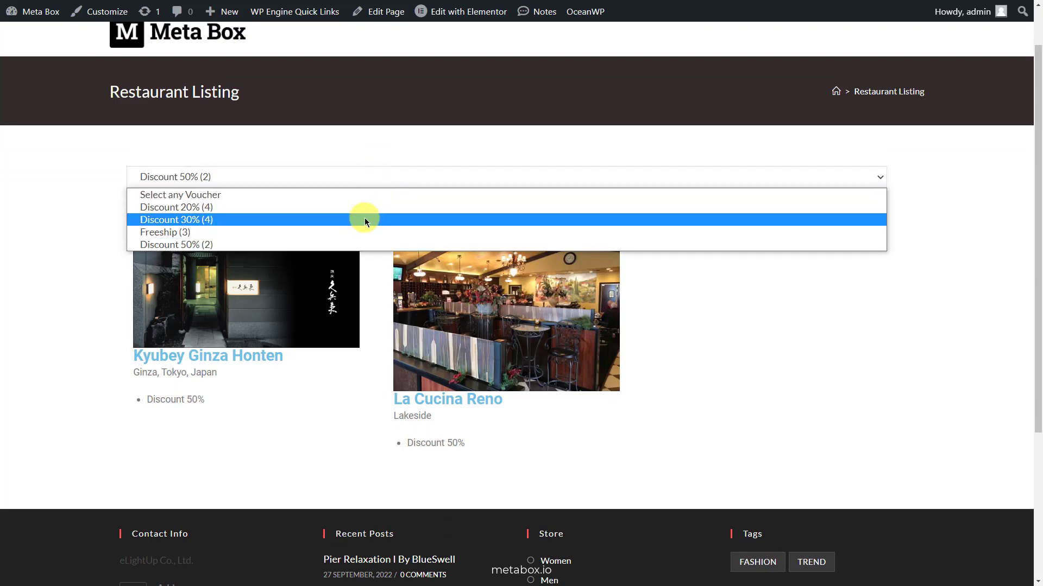
left_click(365, 219)
scroll(380, 239, "down", 2)
scroll(400, 266, "up", 3)
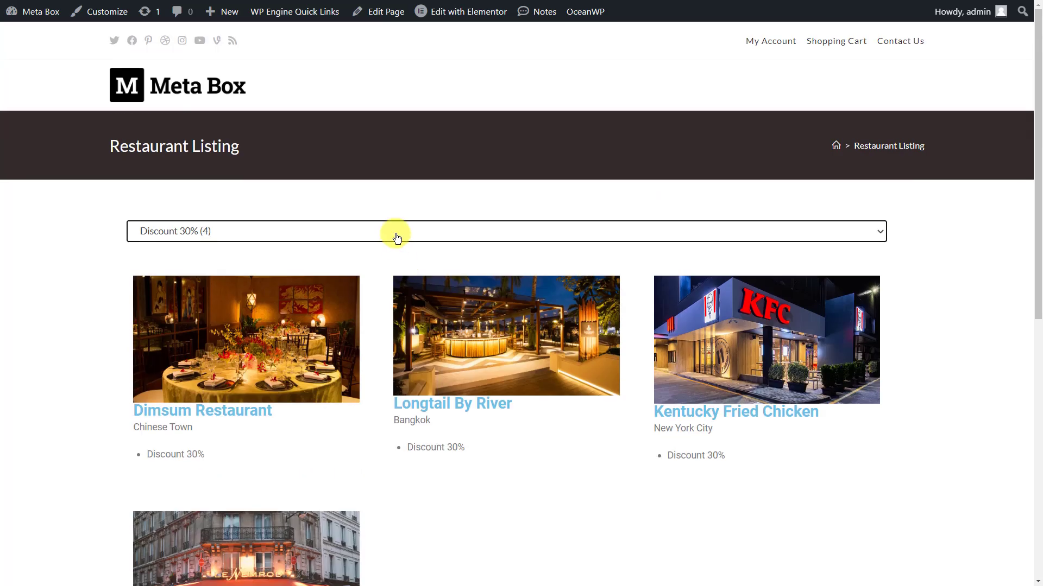
left_click(396, 231)
left_click(380, 262)
scroll(380, 259, "down", 4)
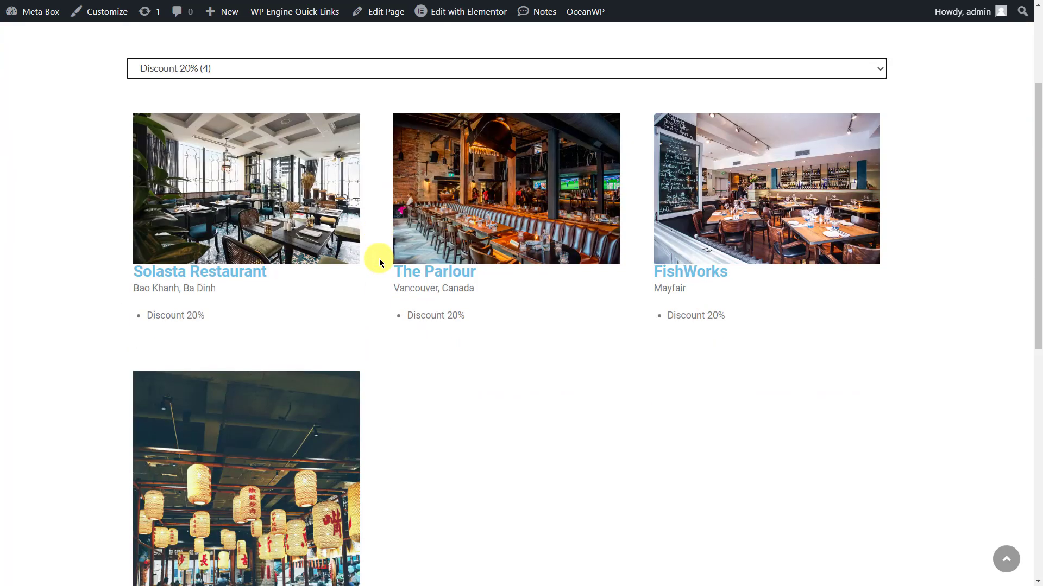
scroll(379, 258, "up", 4)
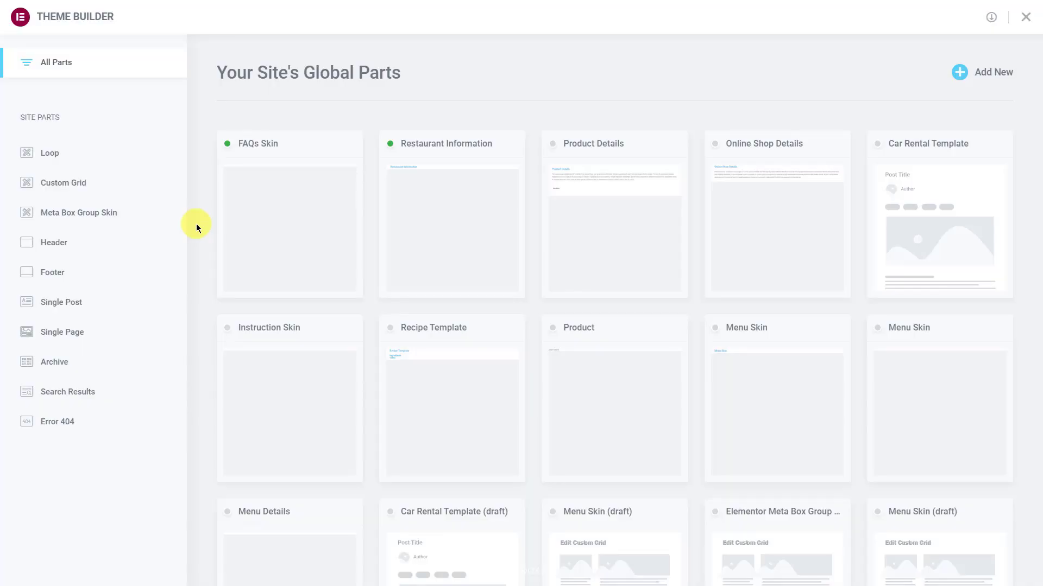
Open the Restaurant Information loop template in Elementor and expand its Navigator tree
left_click(92, 155)
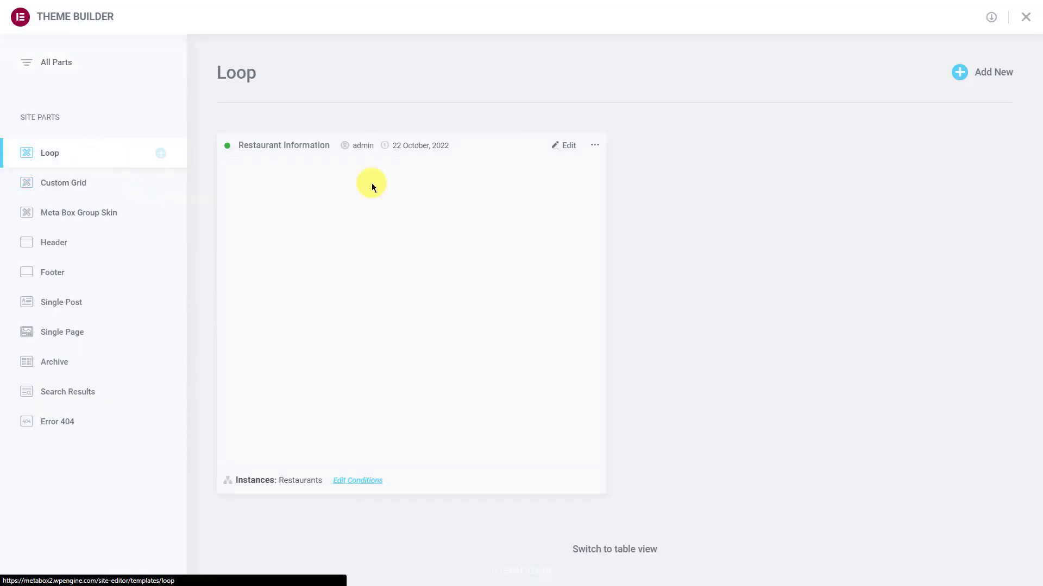
left_click(565, 147)
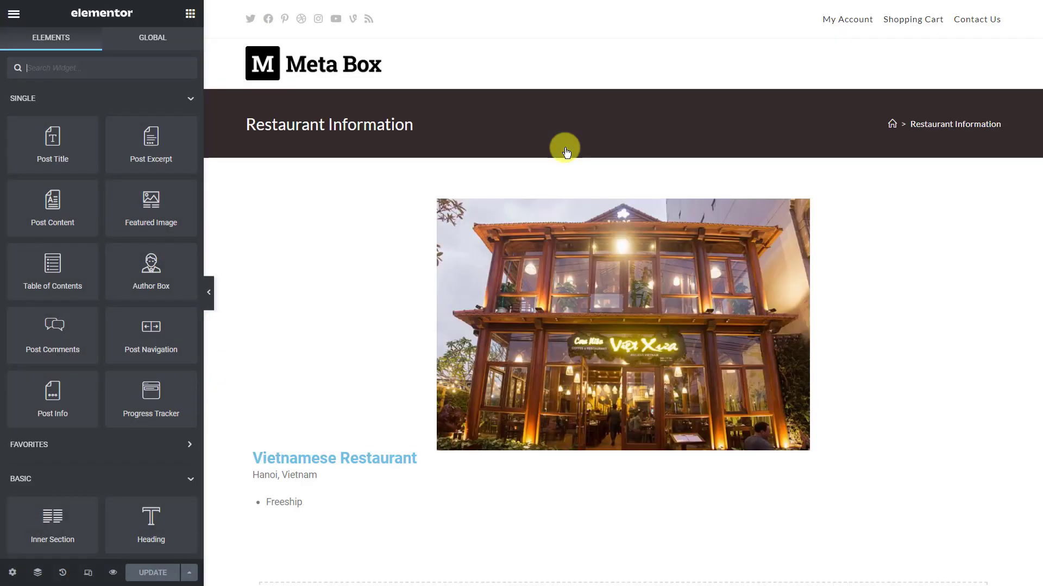
left_click(37, 573)
left_click(897, 56)
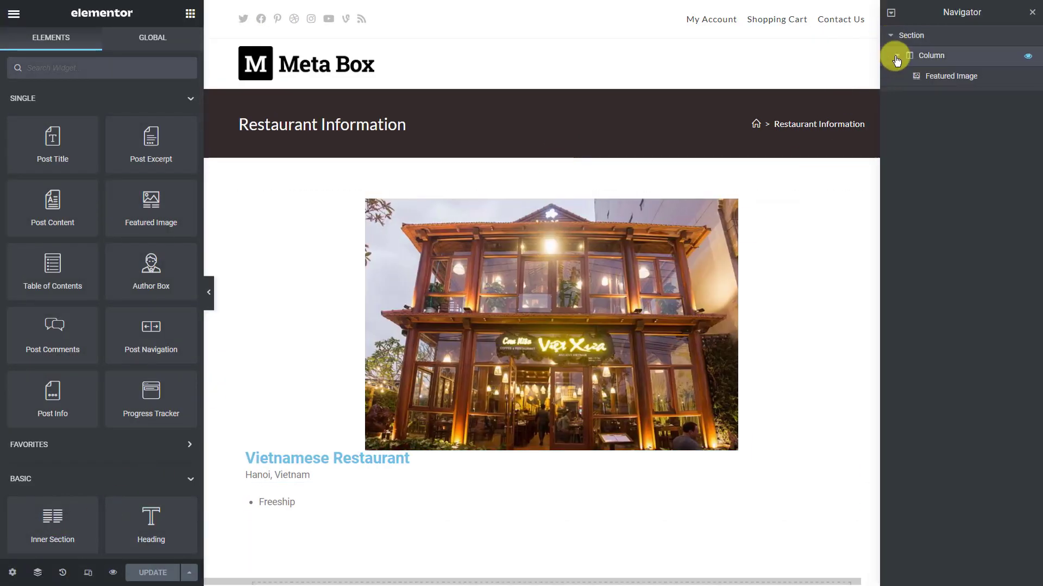
Set the featured image to width 100 and height 300
left_click(969, 78)
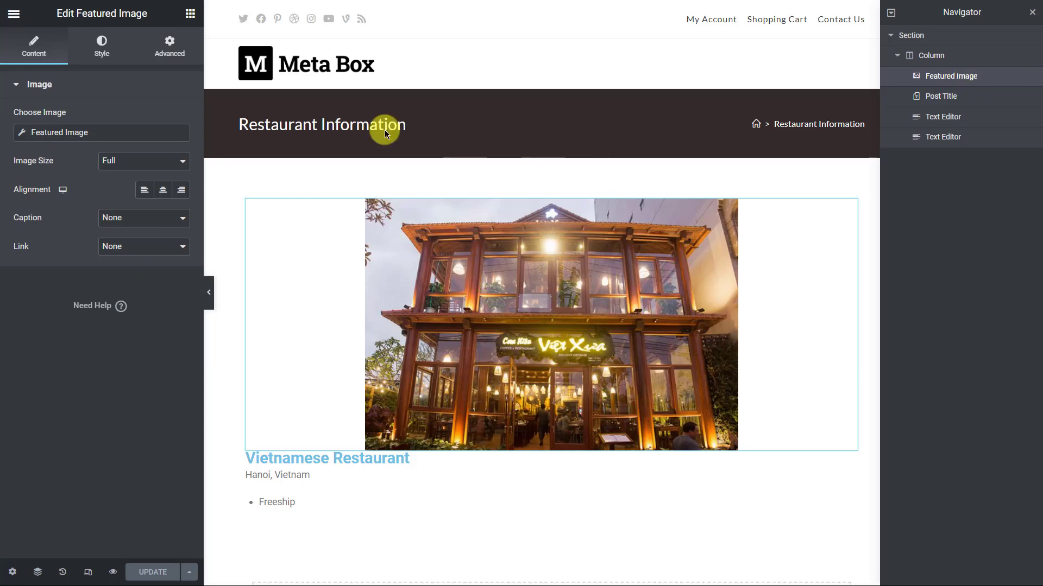
left_click(102, 44)
left_click(170, 134)
type("100")
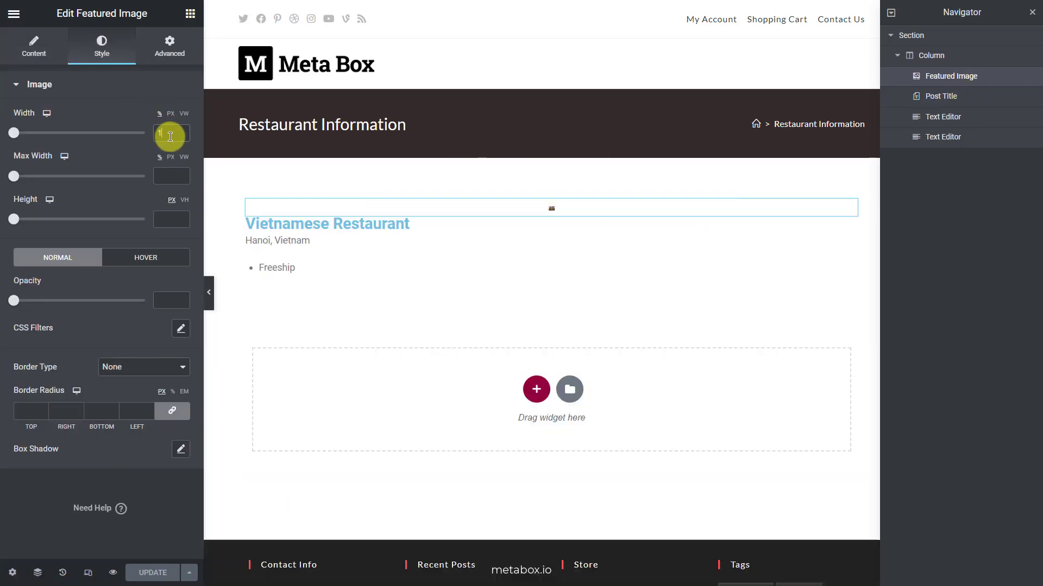
left_click(170, 219)
type("300")
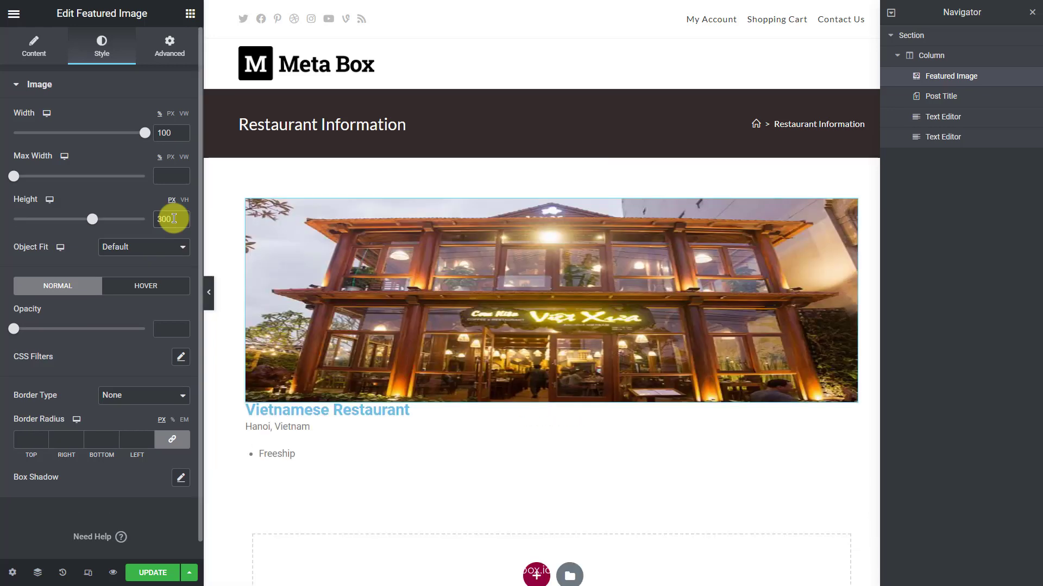
Make the post title text colour black
left_click(953, 97)
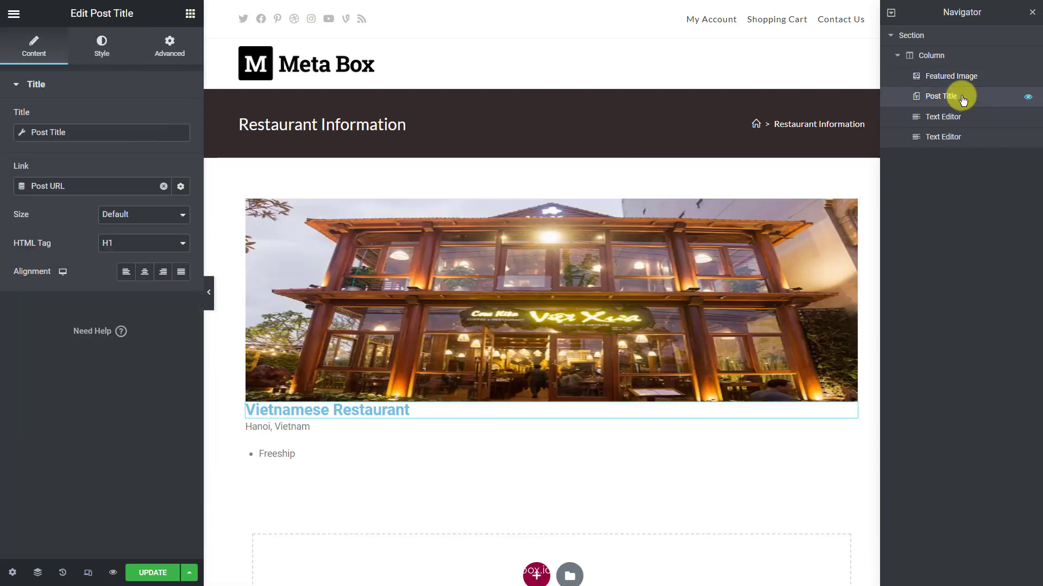
left_click(104, 44)
left_click(181, 118)
left_click_drag(92, 223, 20, 307)
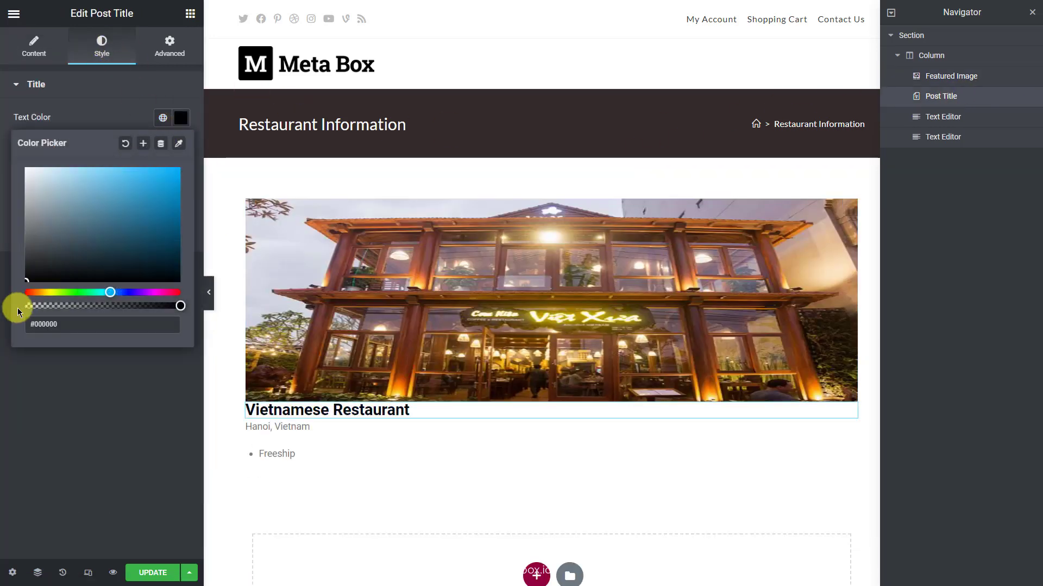
left_click(56, 374)
Make the address text black and italic
left_click(1021, 117)
left_click(102, 46)
left_click(180, 146)
left_click_drag(26, 256, 23, 309)
left_click(51, 412)
left_click(181, 176)
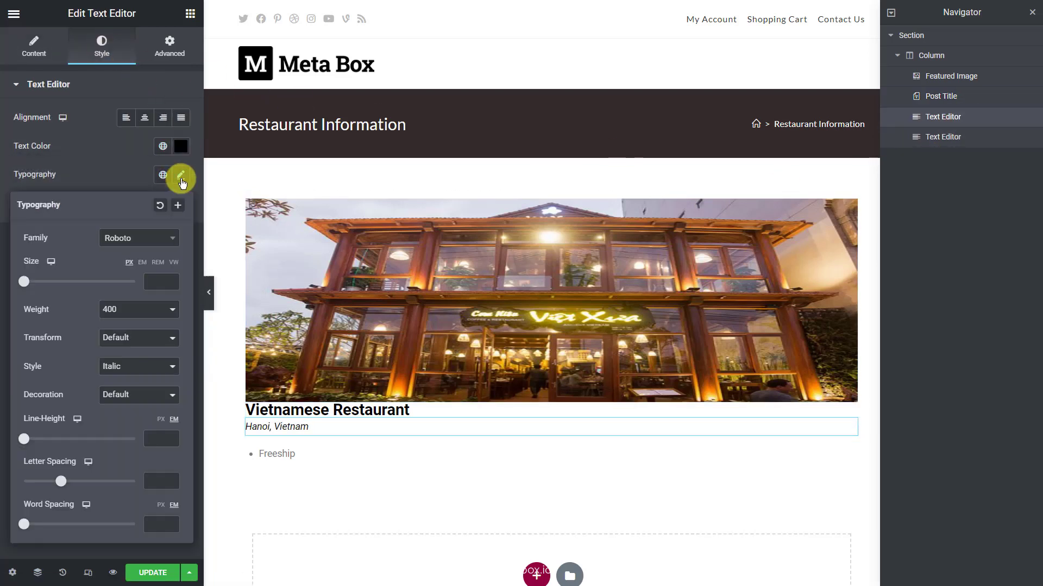
left_click(166, 364)
left_click(151, 400)
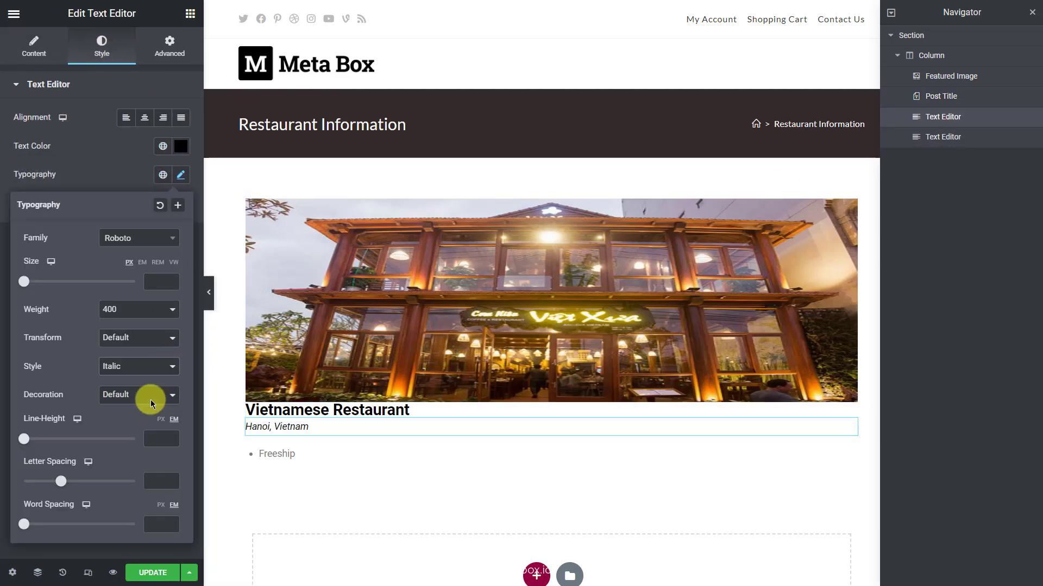
Set the voucher text colour to white
left_click(978, 137)
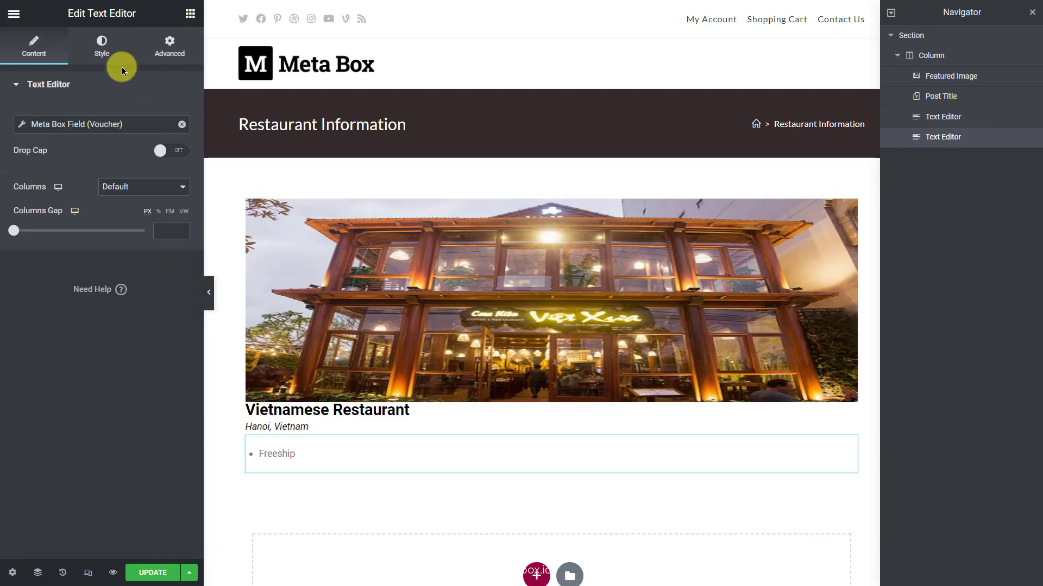
left_click(109, 59)
left_click(181, 146)
left_click_drag(24, 244, 27, 172)
left_click(25, 199)
left_click(82, 382)
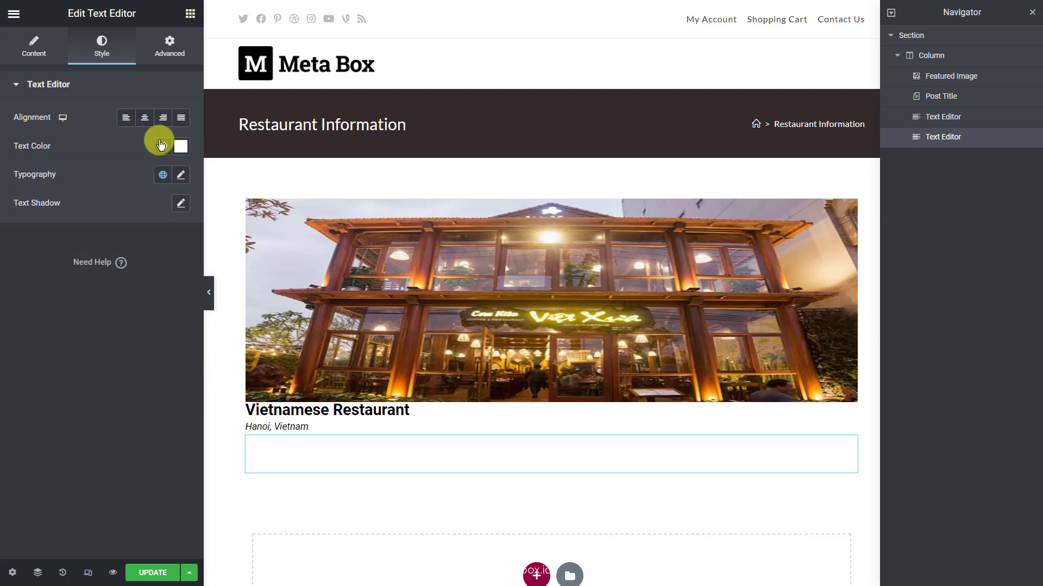
Make the voucher element Inline (auto) width with a red background
left_click(170, 49)
left_click(163, 225)
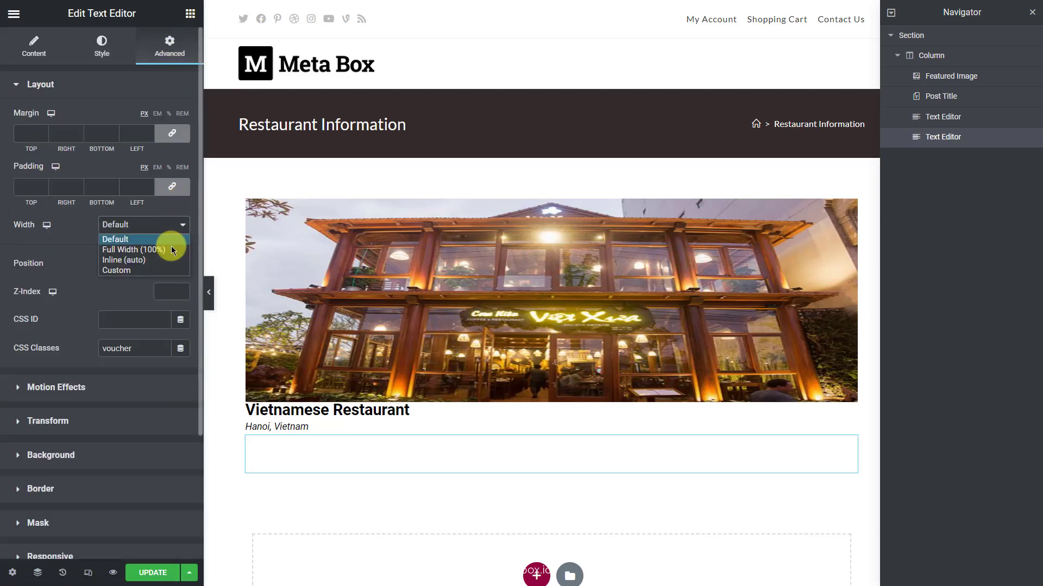
left_click(165, 254)
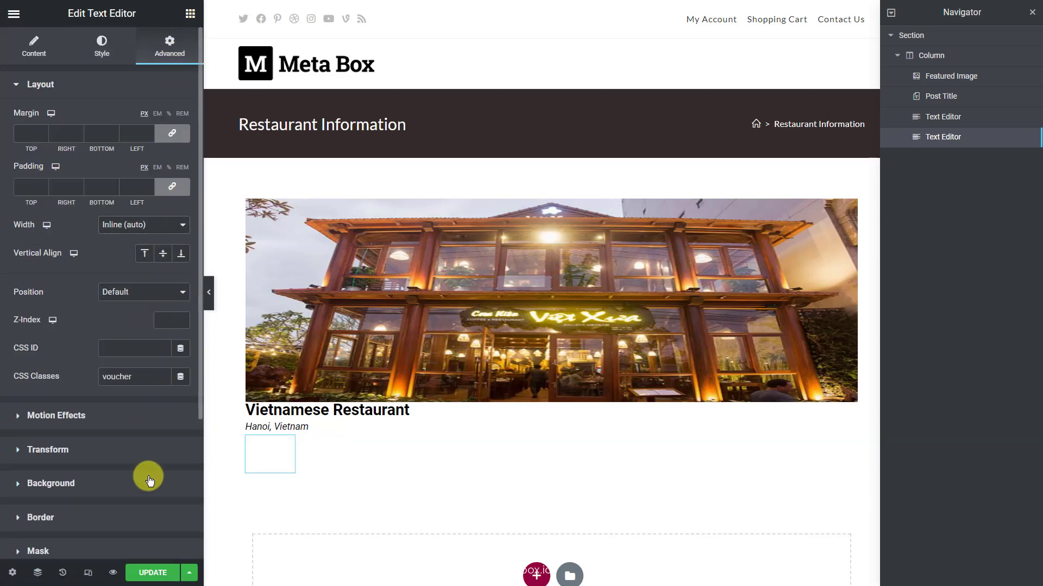
left_click(148, 480)
left_click(180, 277)
left_click(178, 328)
left_click(181, 276)
Give the badge padding 5, add custom CSS removing the bullet, and save the template
left_click(116, 85)
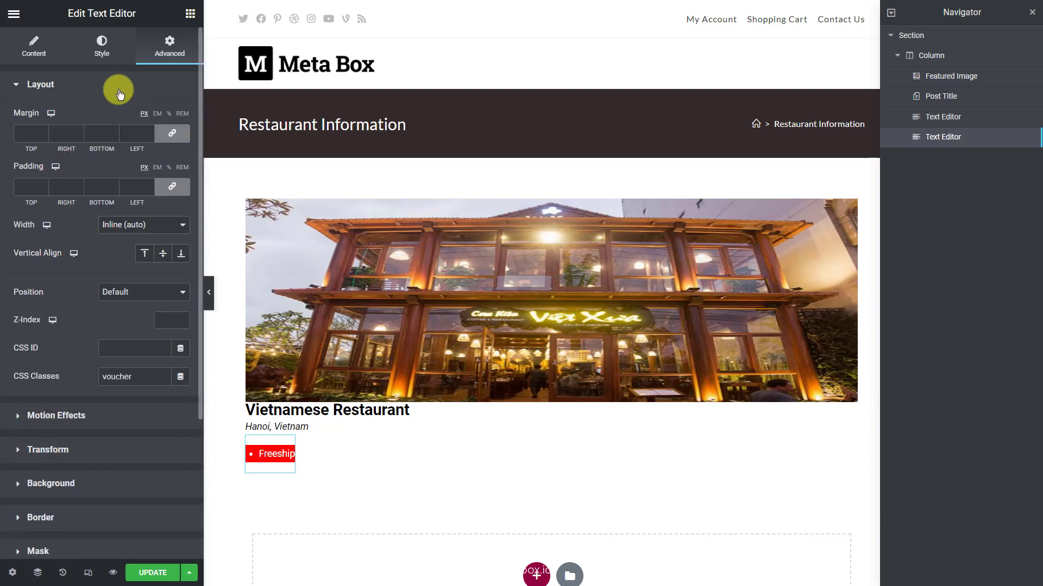
left_click(26, 185)
type("5")
scroll(93, 279, "down", 3)
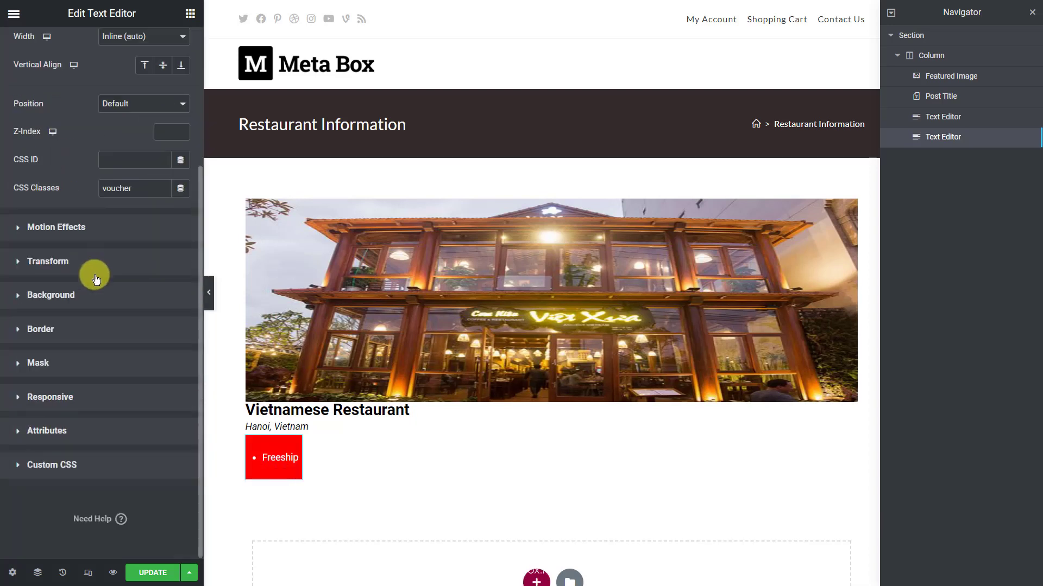
left_click(117, 464)
left_click(152, 407)
type(".voucher ul {     list-style: none;     margin: 0; }")
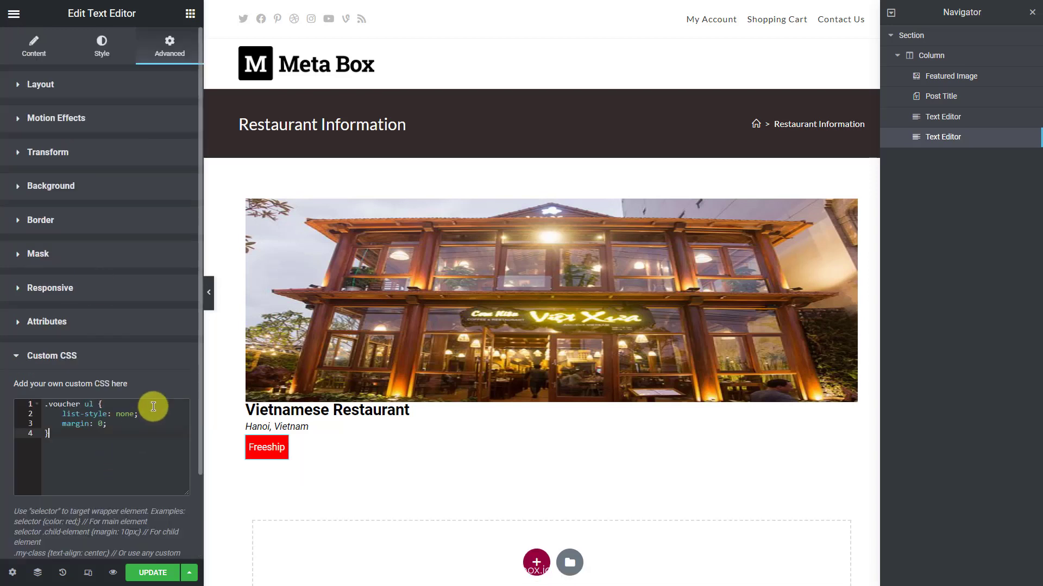
left_click(925, 35)
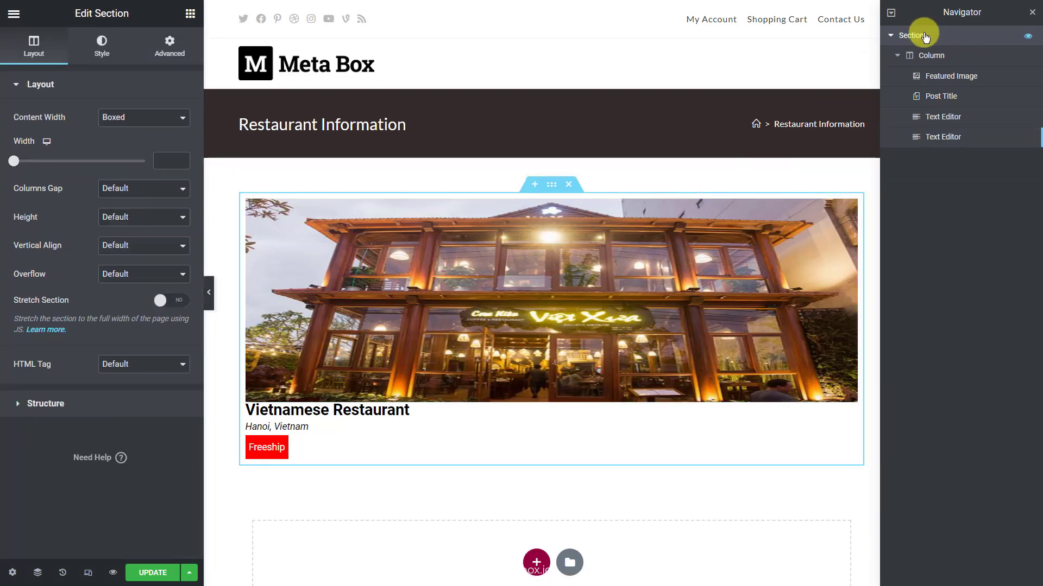
left_click(166, 574)
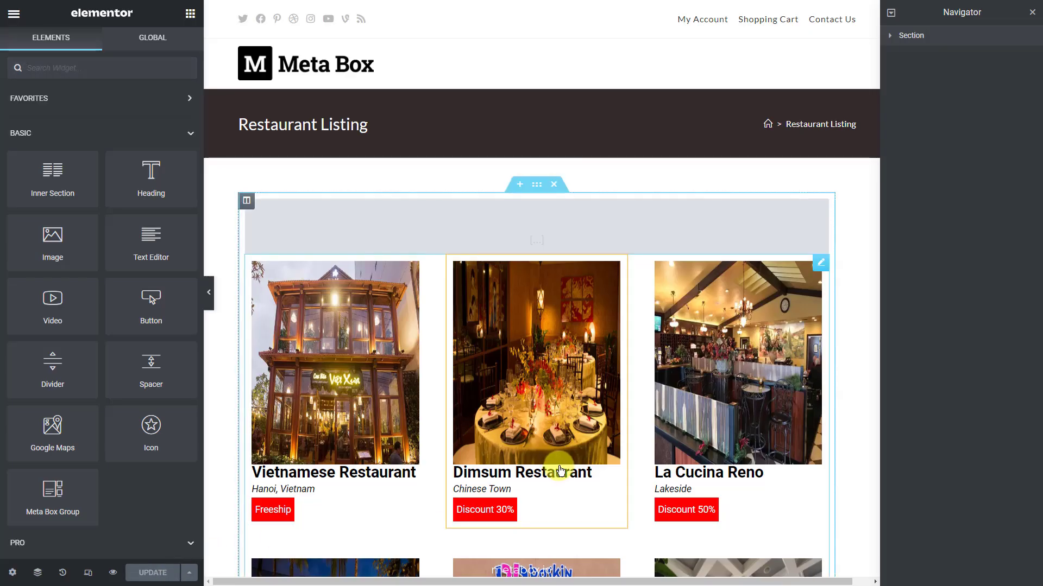
Review the restyled cards and filter the listing to Discount 20% (4)
scroll(565, 466, "down", 10)
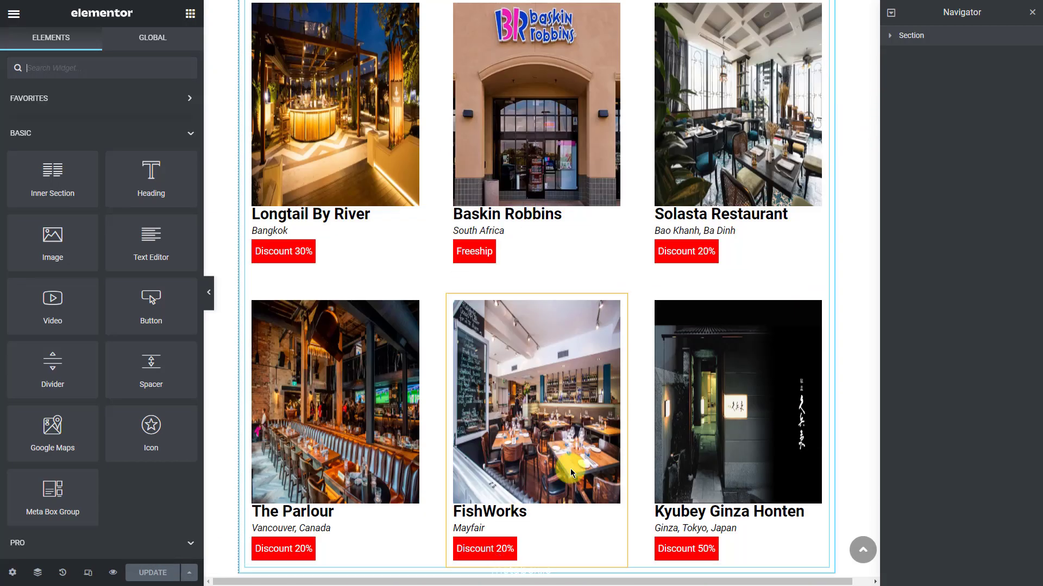
scroll(570, 468, "down", 3)
scroll(570, 468, "up", 12)
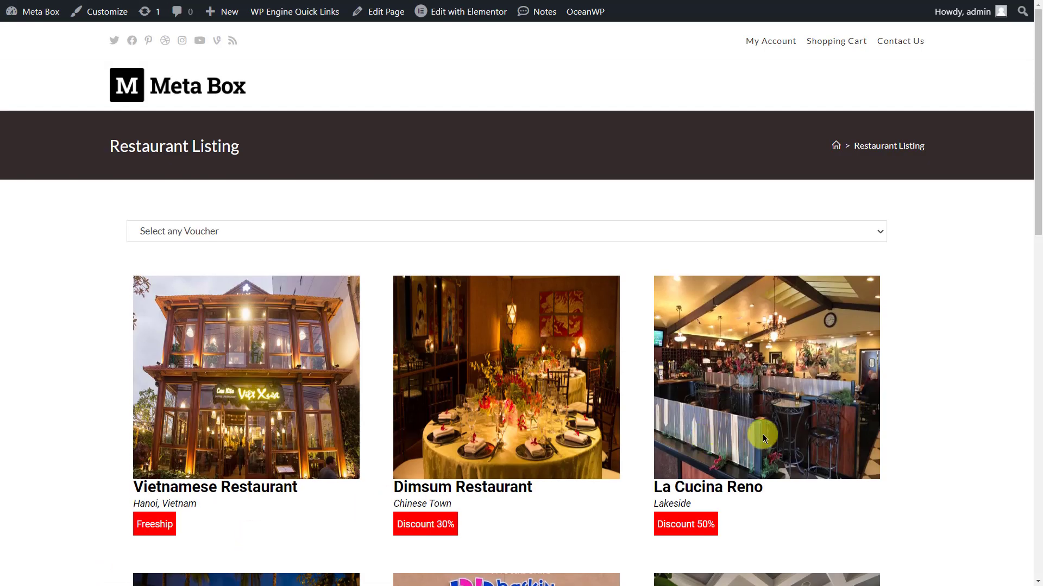
scroll(763, 437, "down", 12)
scroll(763, 438, "up", 9)
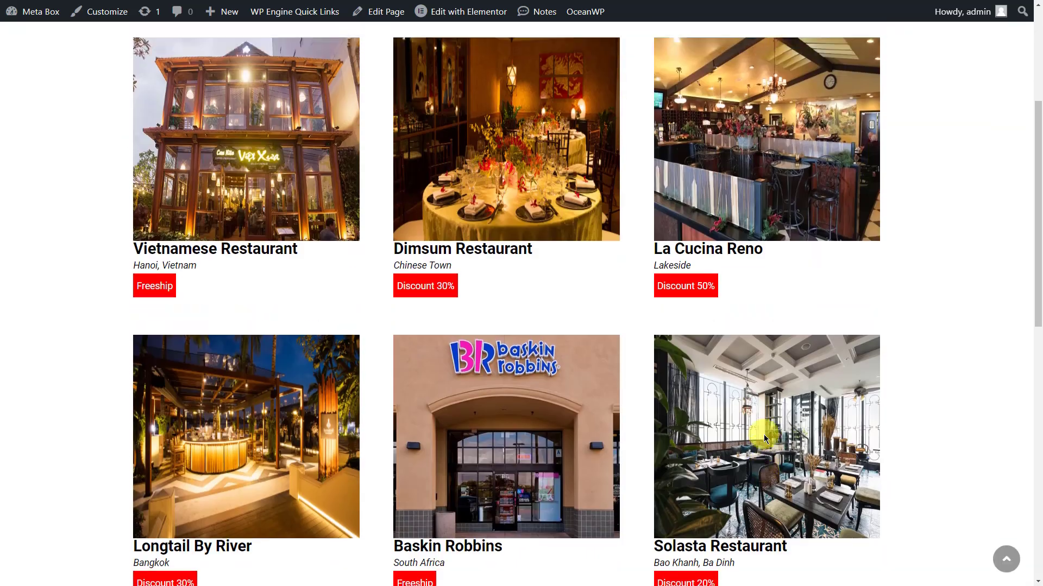
scroll(763, 434, "up", 3)
left_click(602, 233)
left_click(578, 259)
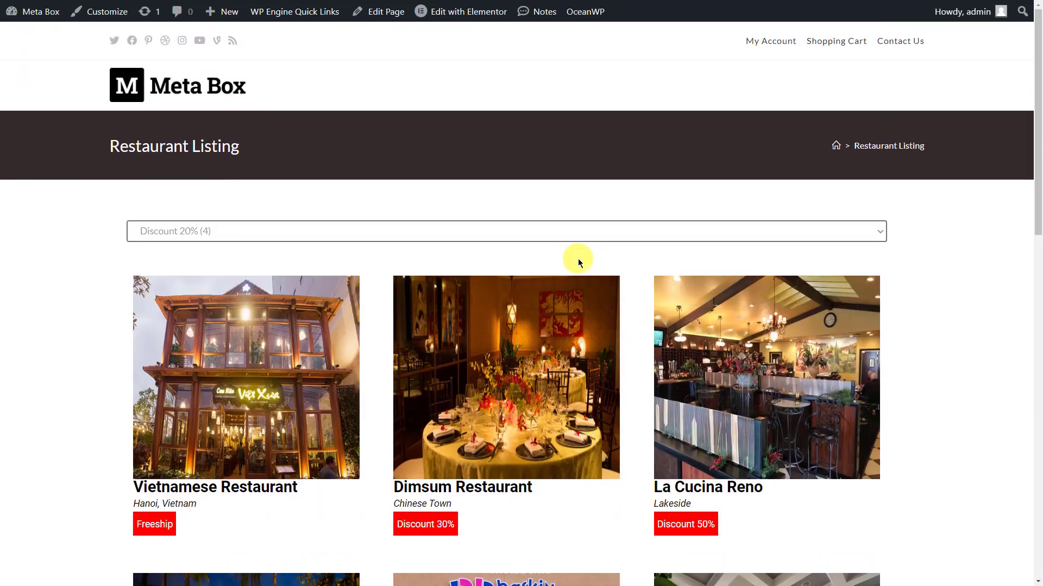
scroll(578, 259, "down", 3)
scroll(578, 258, "down", 3)
scroll(578, 258, "up", 6)
Switch the voucher filter to Discount 30% (4) and check the results
left_click(583, 233)
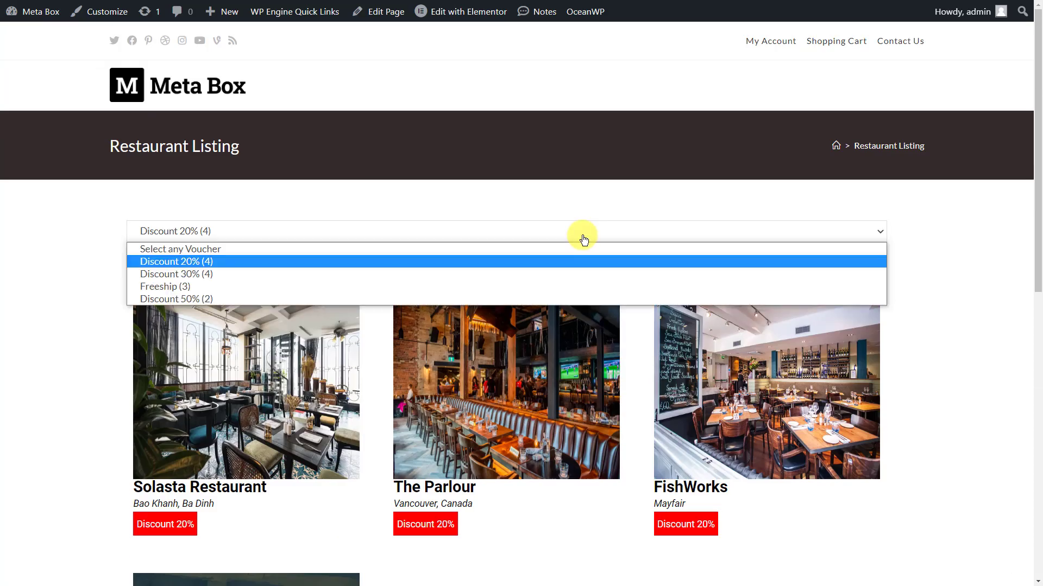
left_click(574, 273)
scroll(574, 275, "down", 4)
scroll(574, 272, "down", 3)
scroll(575, 272, "up", 7)
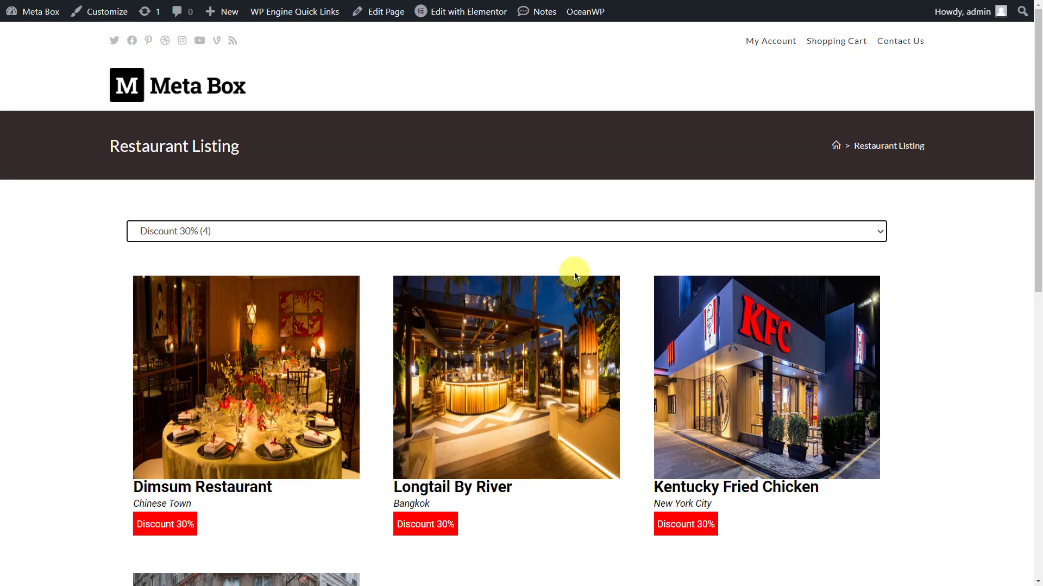